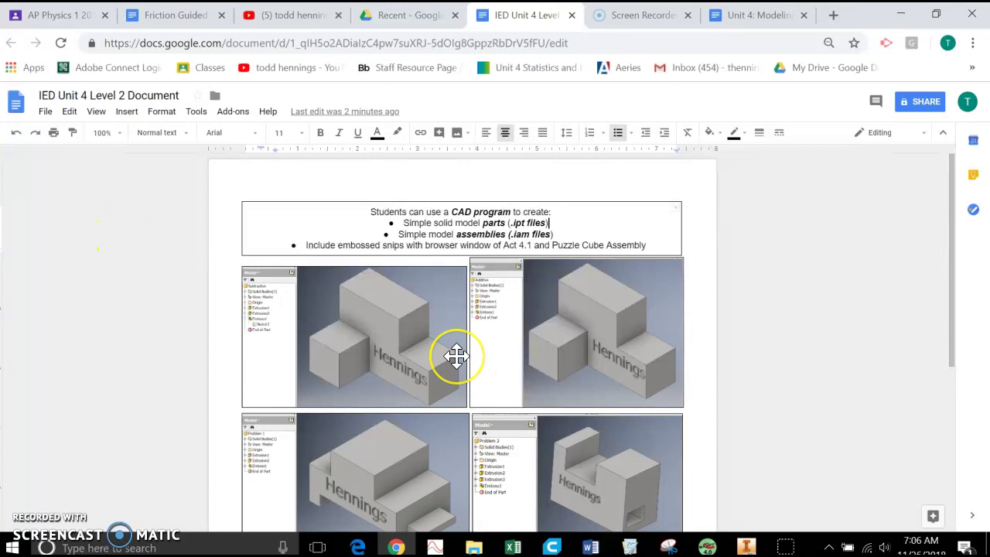
Switch to Inventor and open Problem 3.ipt from Recent Documents.
scroll(456, 356, "down", 1)
scroll(457, 356, "up", 1)
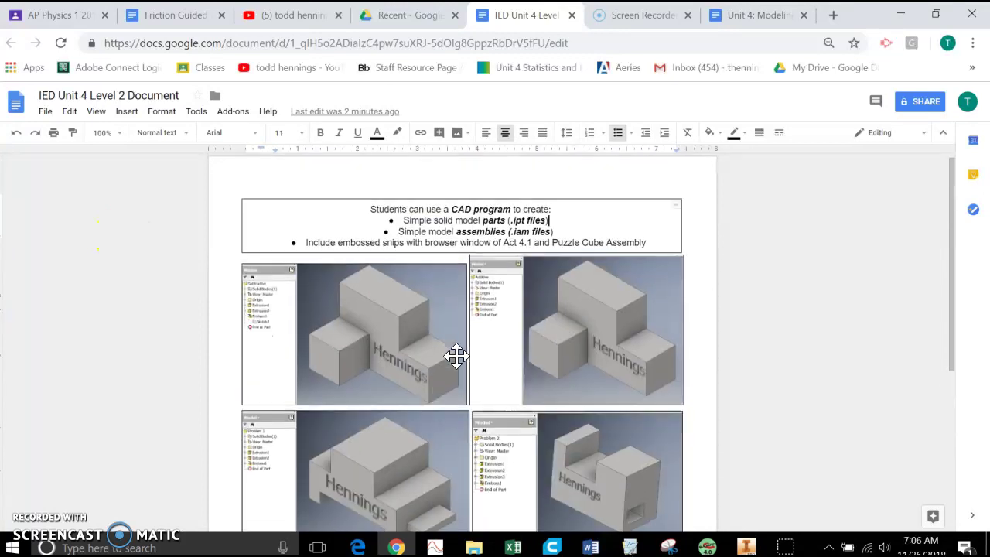
left_click(430, 246)
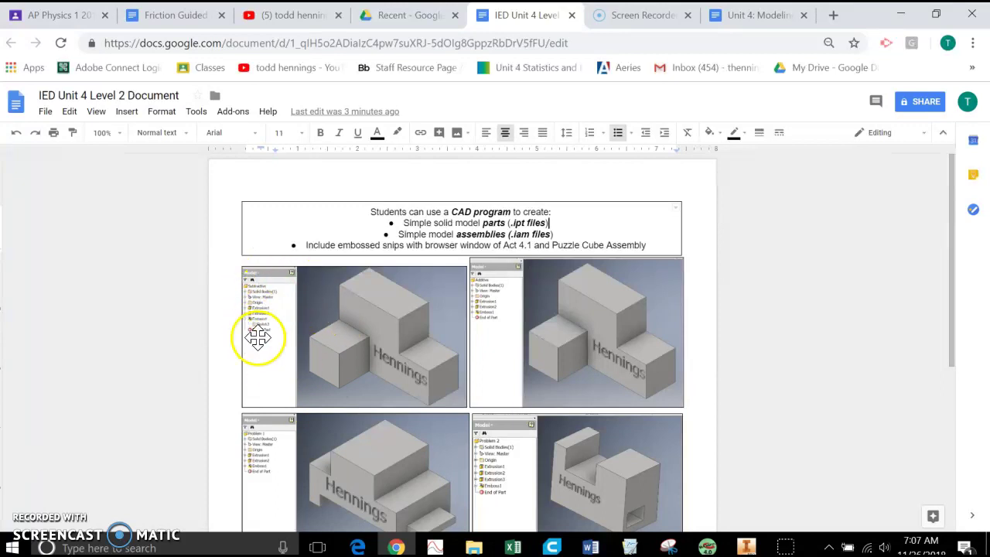
scroll(333, 313, "down", 4)
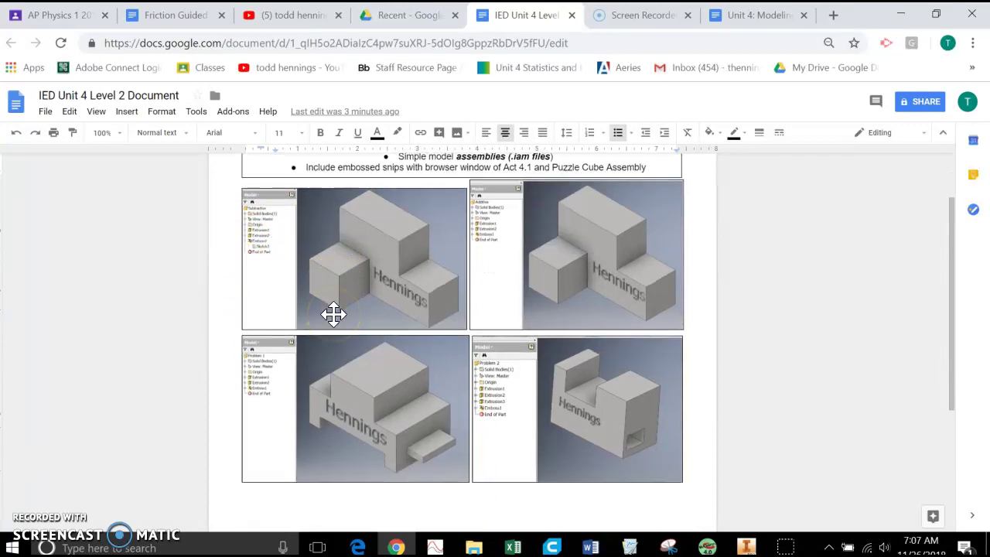
scroll(333, 313, "up", 2)
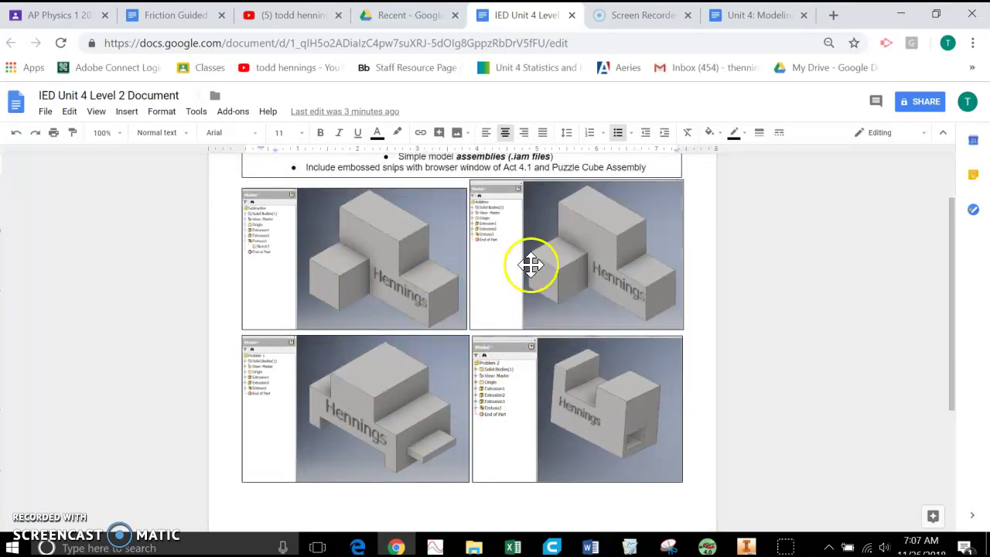
left_click(747, 547)
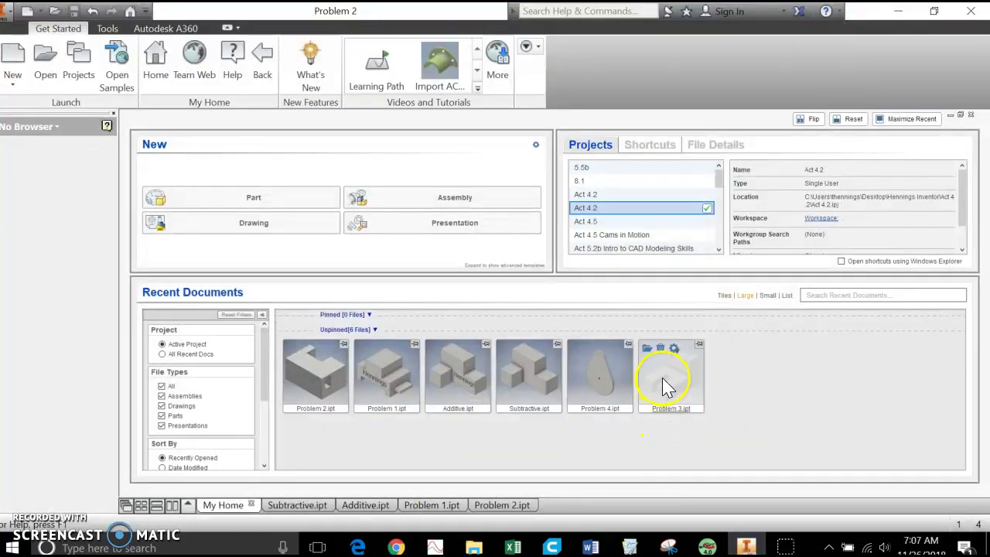
left_click(663, 379)
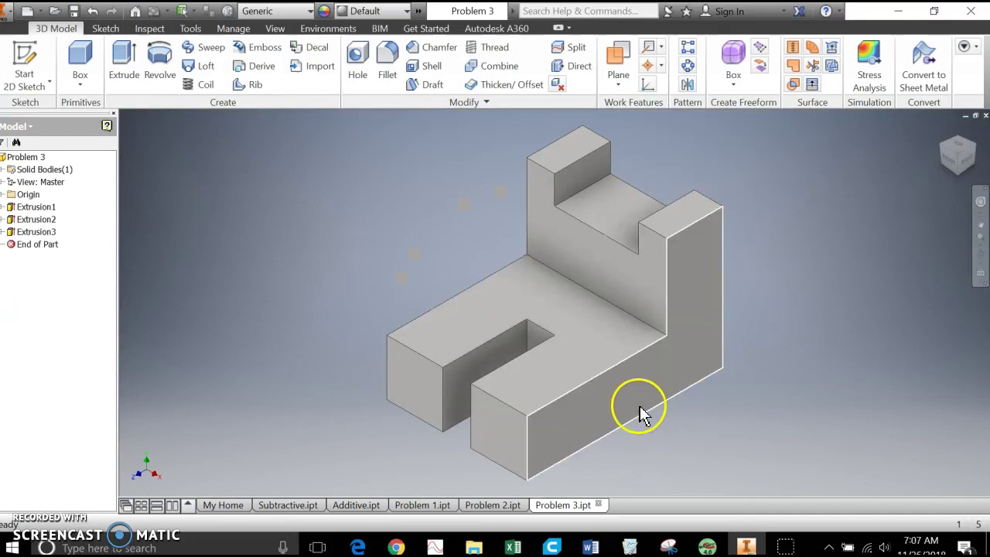
Rotate Problem 3 to its left side with the ViewCube and start a 2D sketch.
left_click(968, 152)
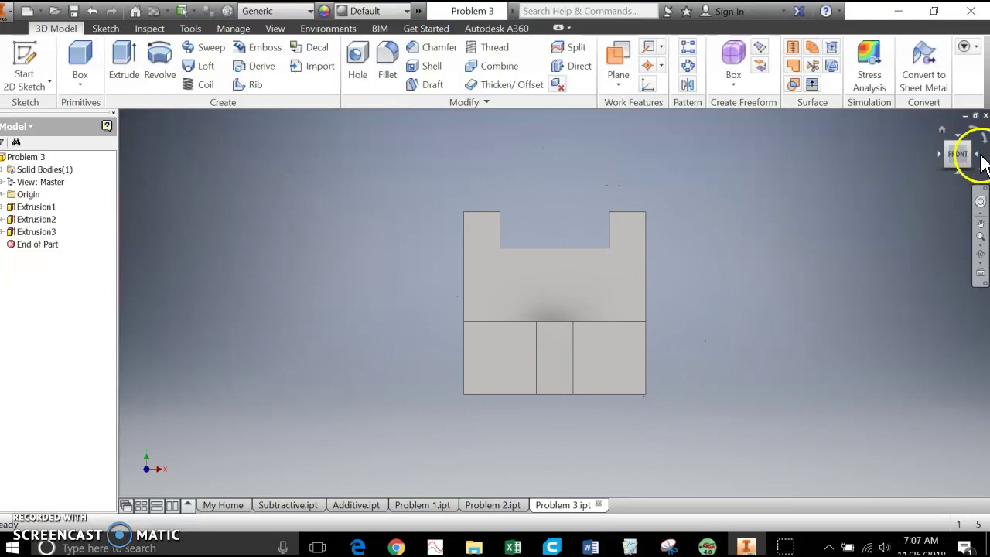
left_click(979, 156)
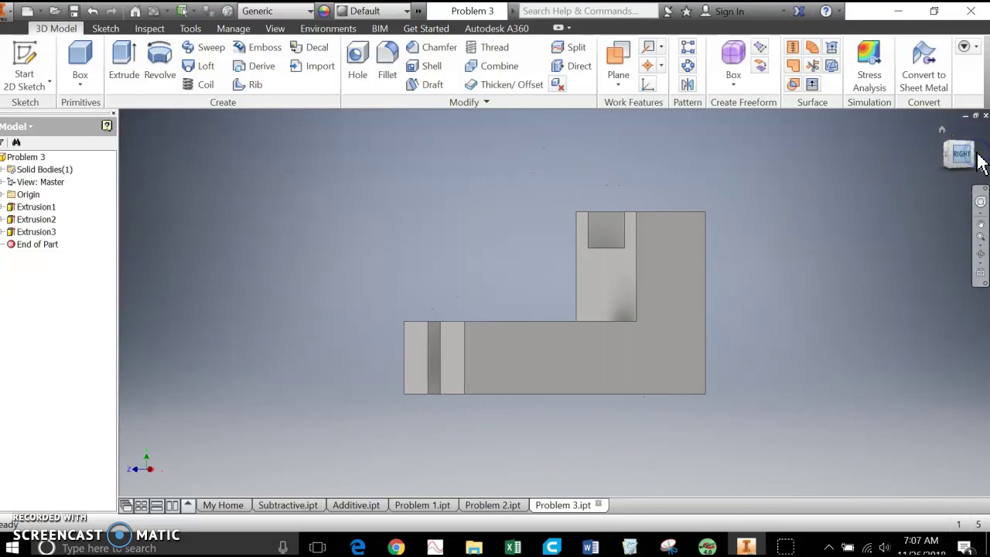
left_click(980, 160)
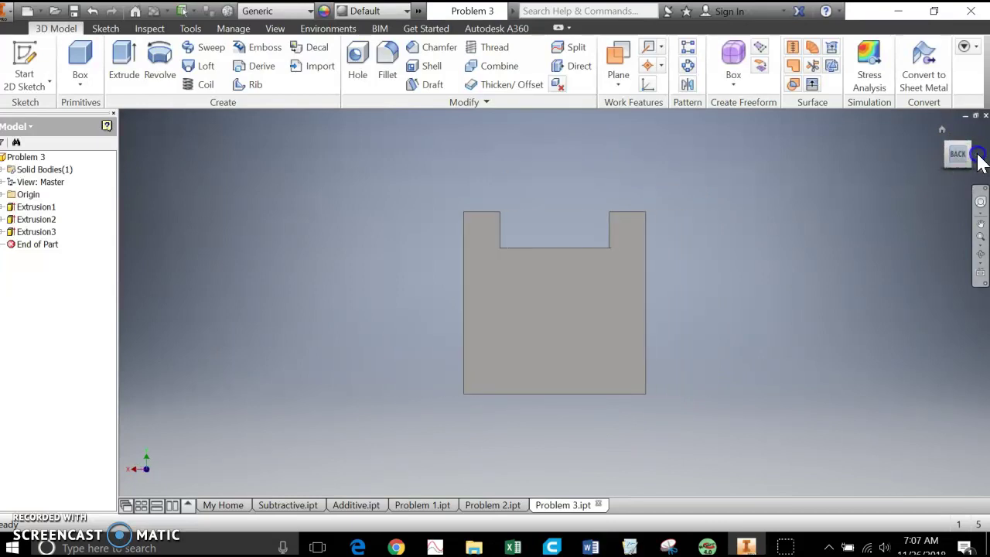
left_click(980, 160)
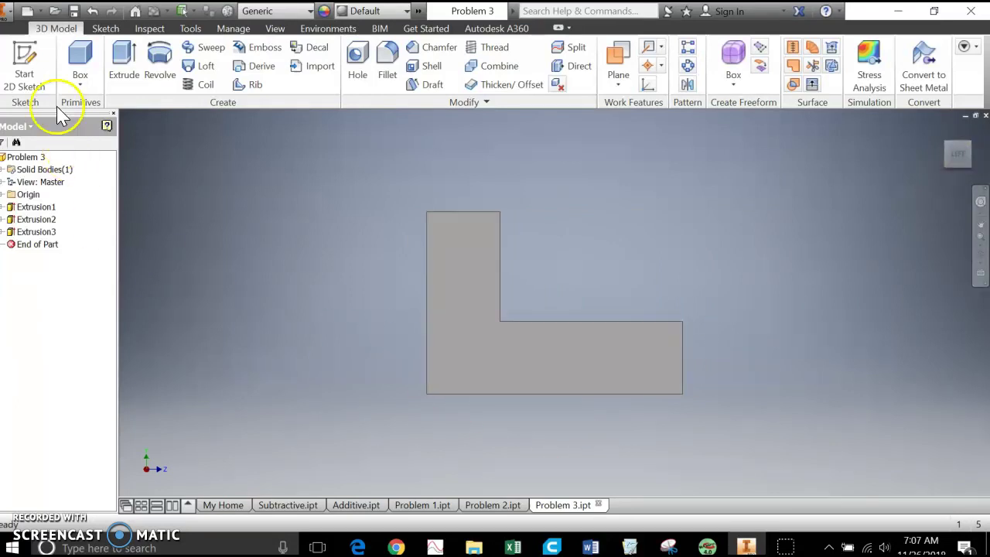
left_click(17, 58)
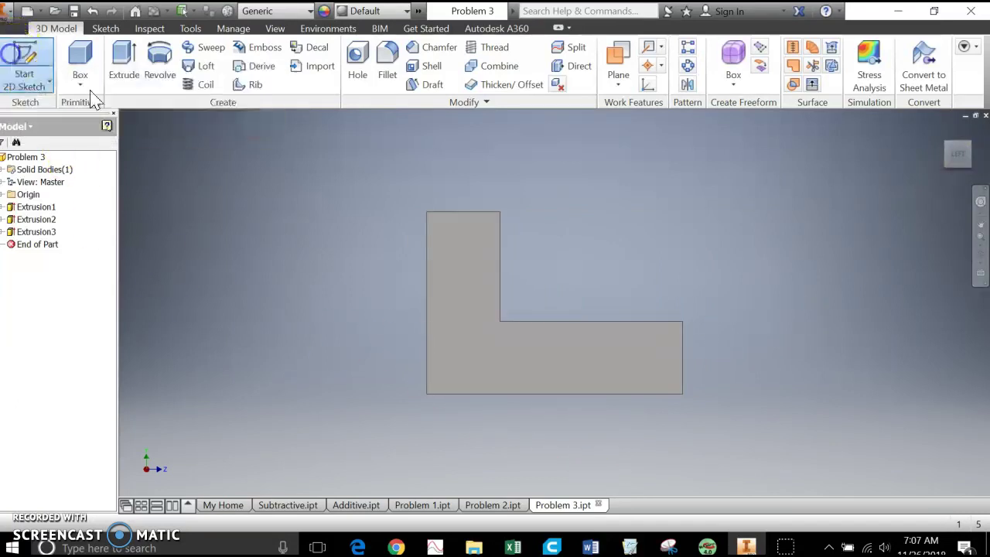
Add the author's name as 0.240 in text on the L-shaped face and finish Sketch4.
left_click(502, 346)
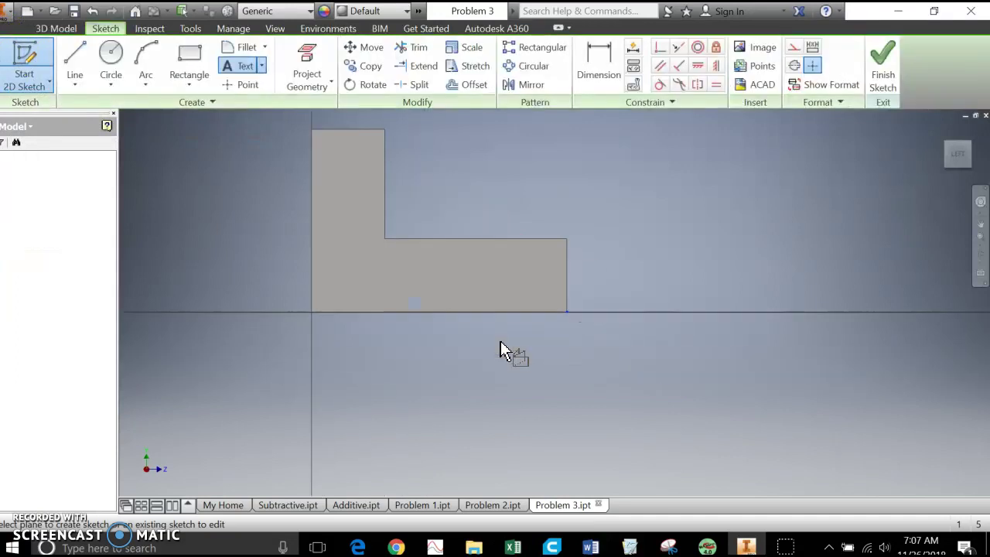
left_click(261, 67)
left_click(250, 93)
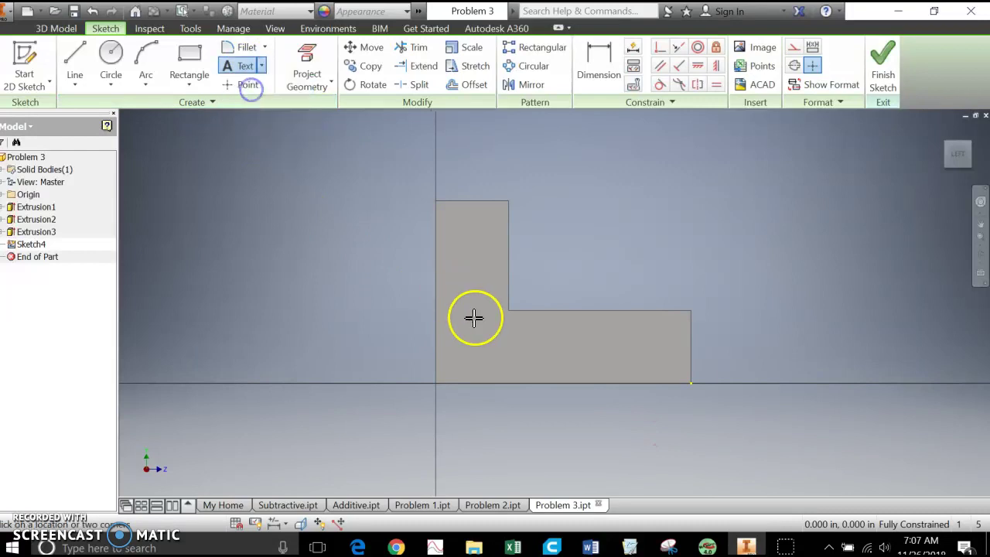
left_click(451, 317)
left_click(679, 371)
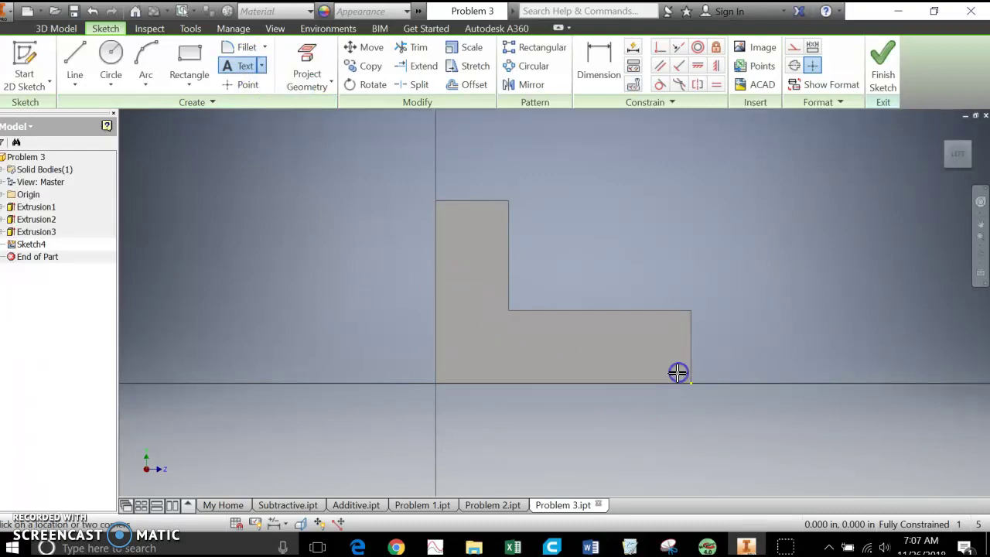
left_click(474, 232)
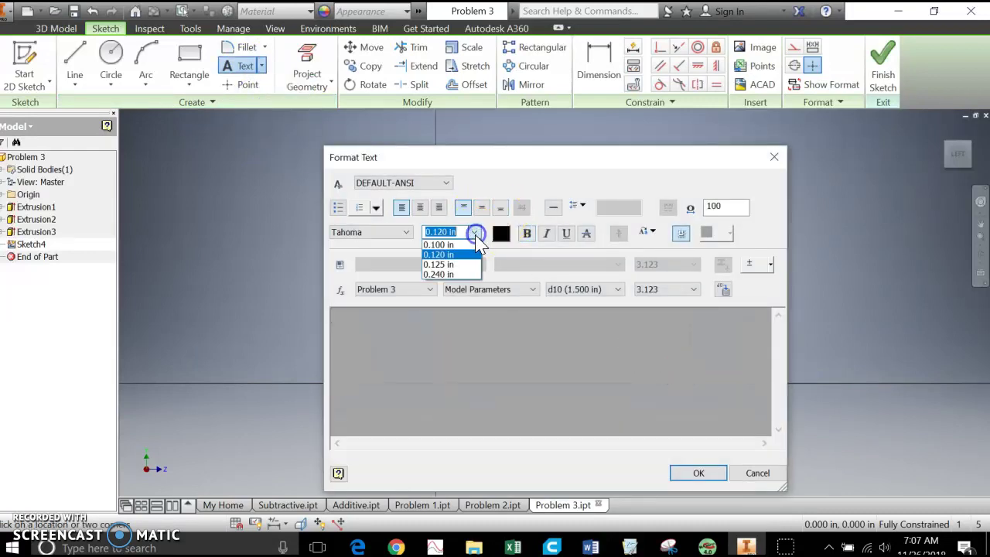
left_click(452, 275)
left_click(439, 322)
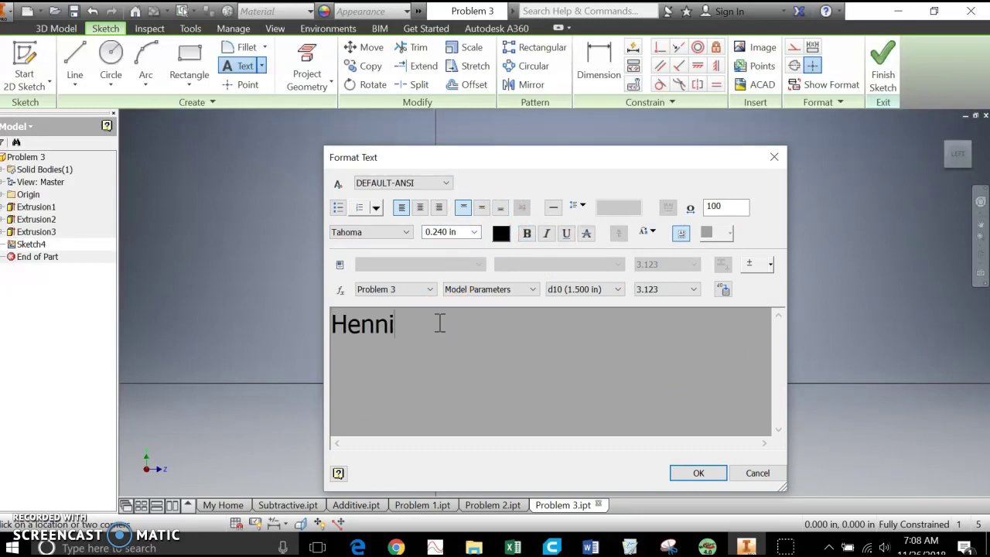
left_click(696, 472)
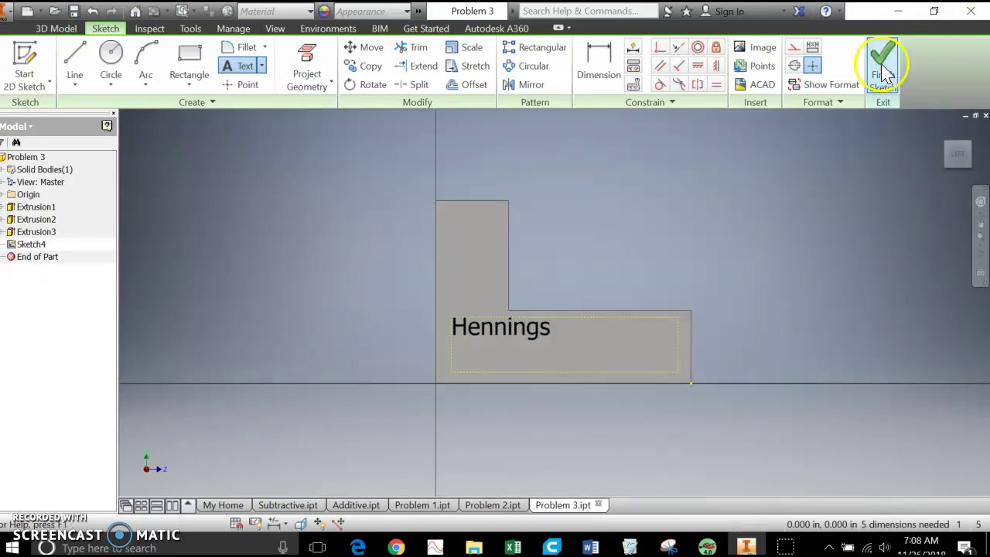
left_click(884, 70)
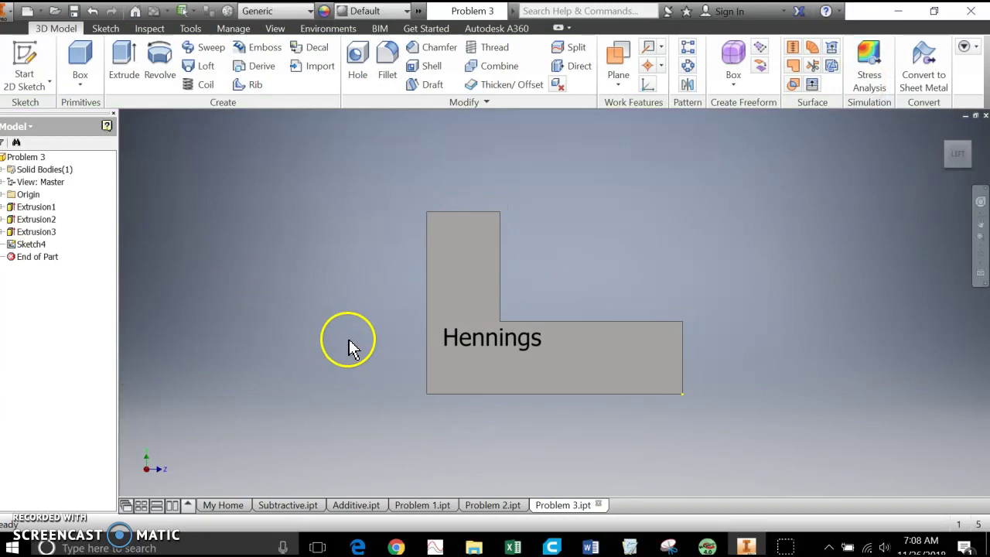
Emboss the name text as Engrave from Face, 0.1 in deep, then orbit the part into 3D.
left_click(266, 51)
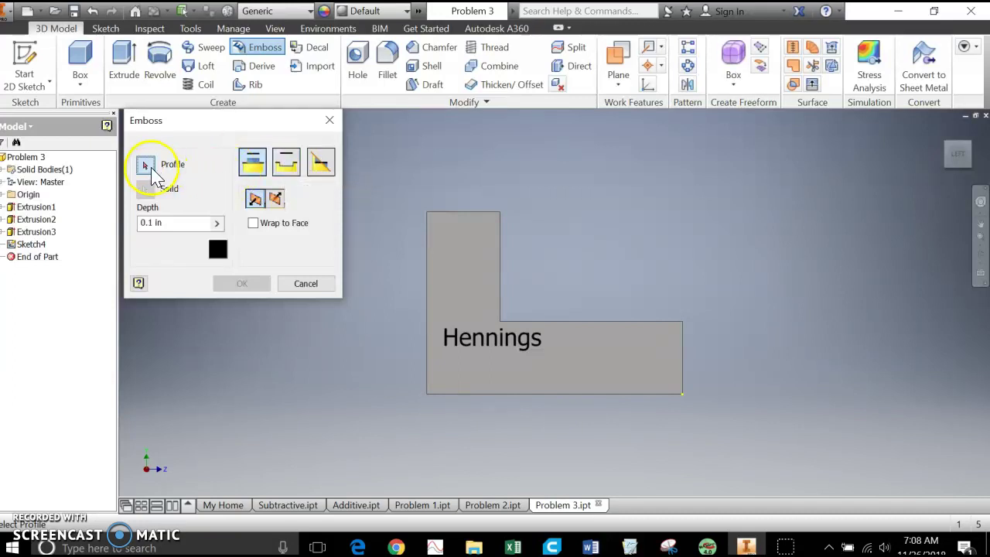
left_click(469, 346)
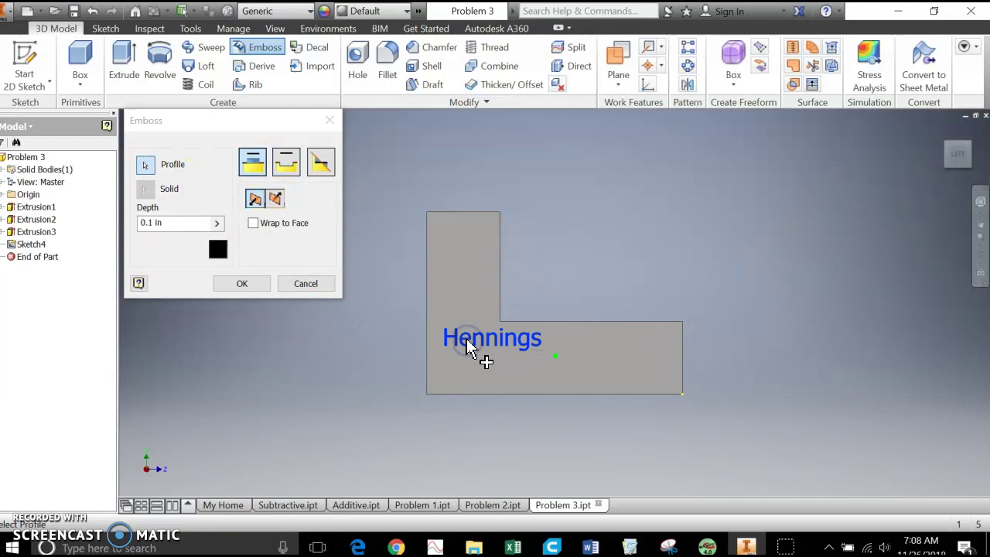
left_click(288, 169)
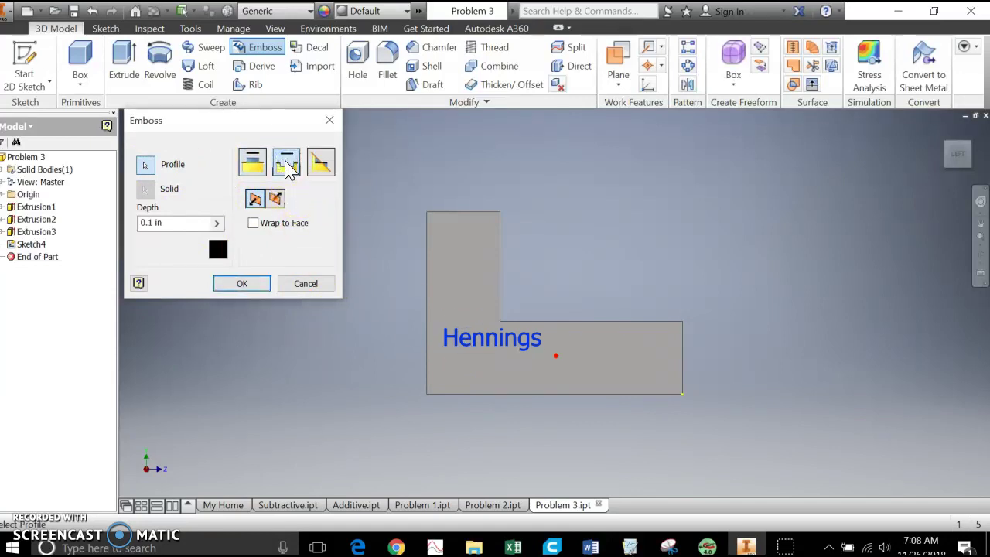
left_click(166, 223)
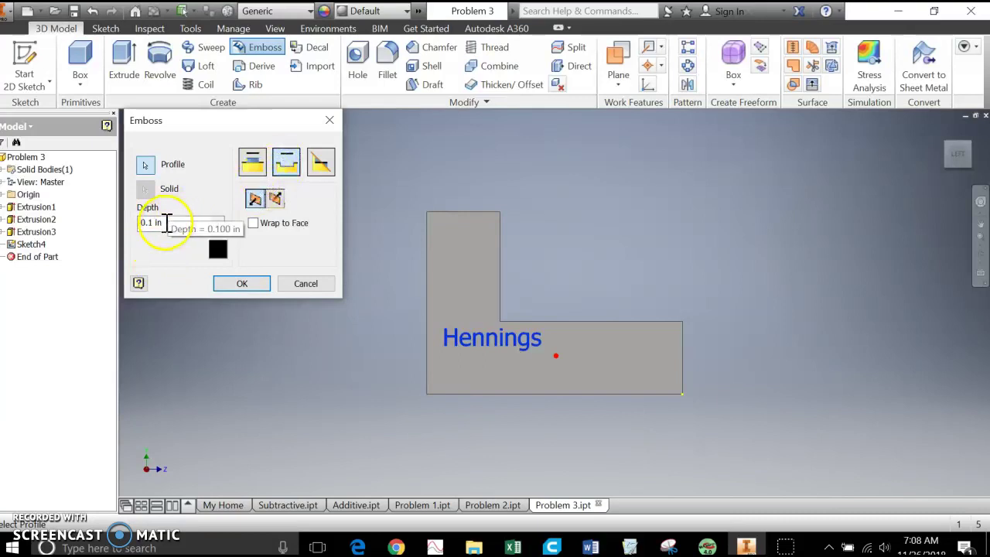
left_click(239, 283)
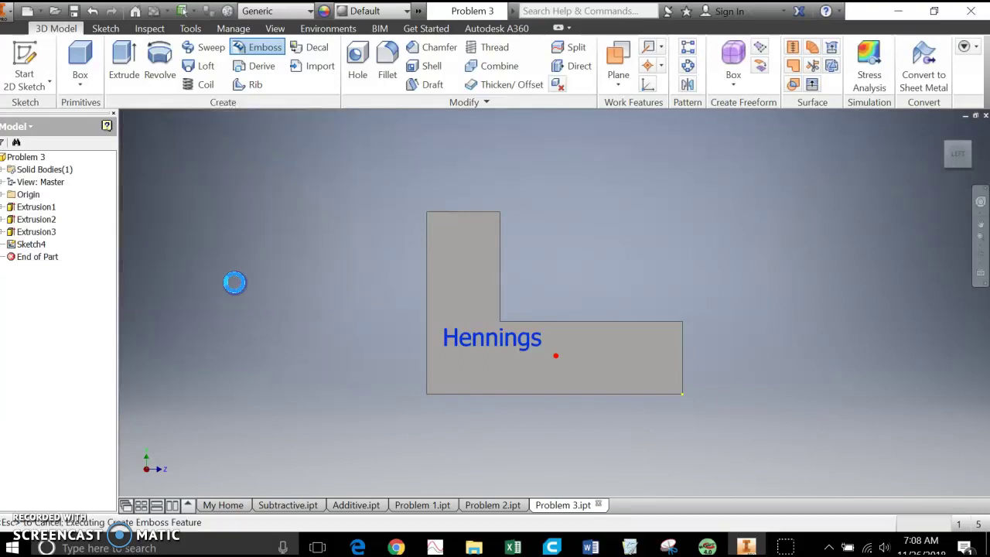
middle_click_drag(849, 367, 809, 366, "shift")
key("F6")
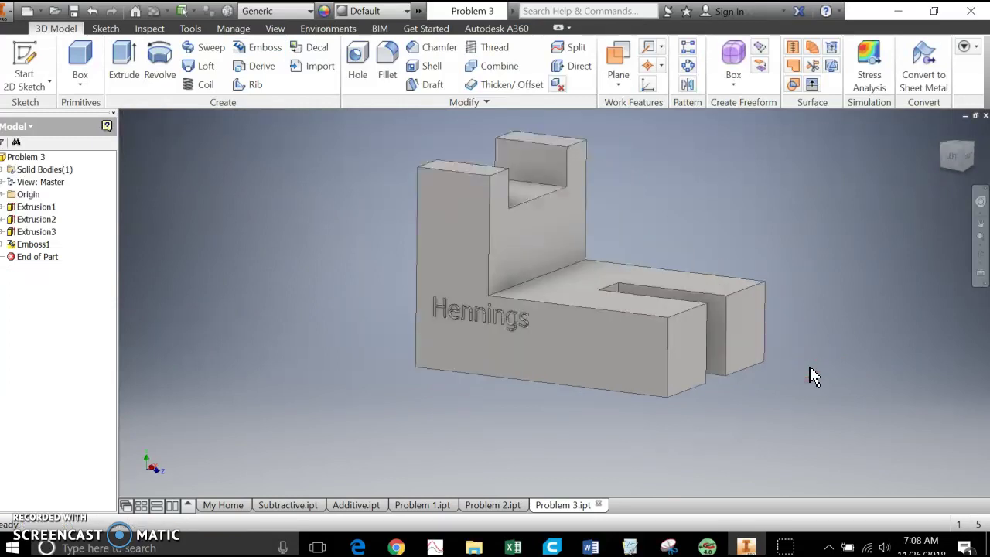
Launch the Snipping Tool by searching 'sn' in Windows search.
middle_click_drag(711, 332, 273, 243)
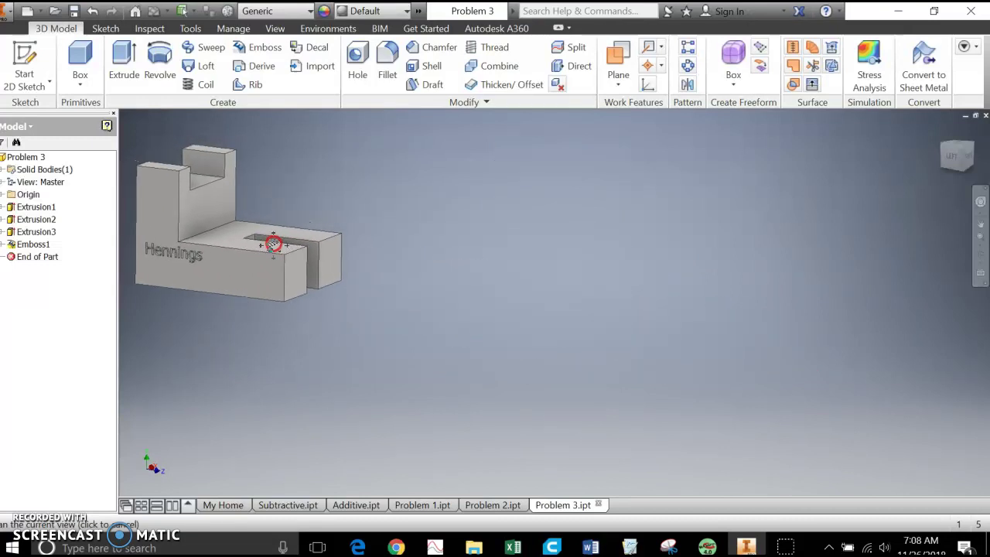
left_click(165, 547)
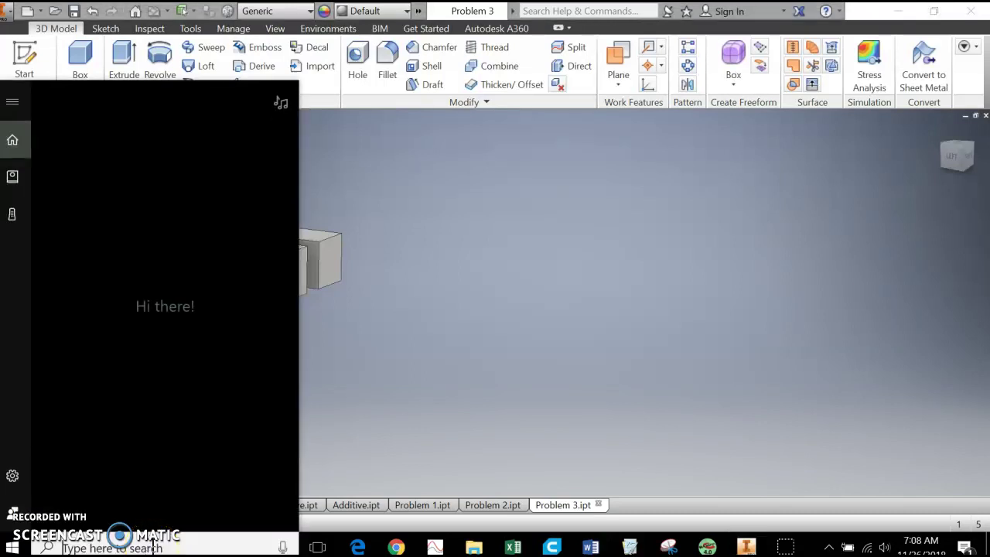
type("snipping")
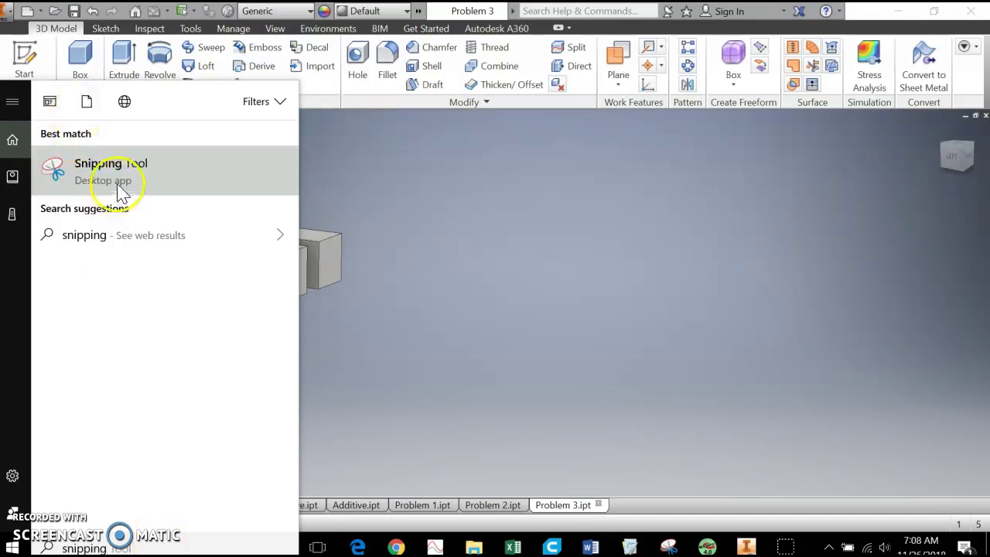
left_click(116, 181)
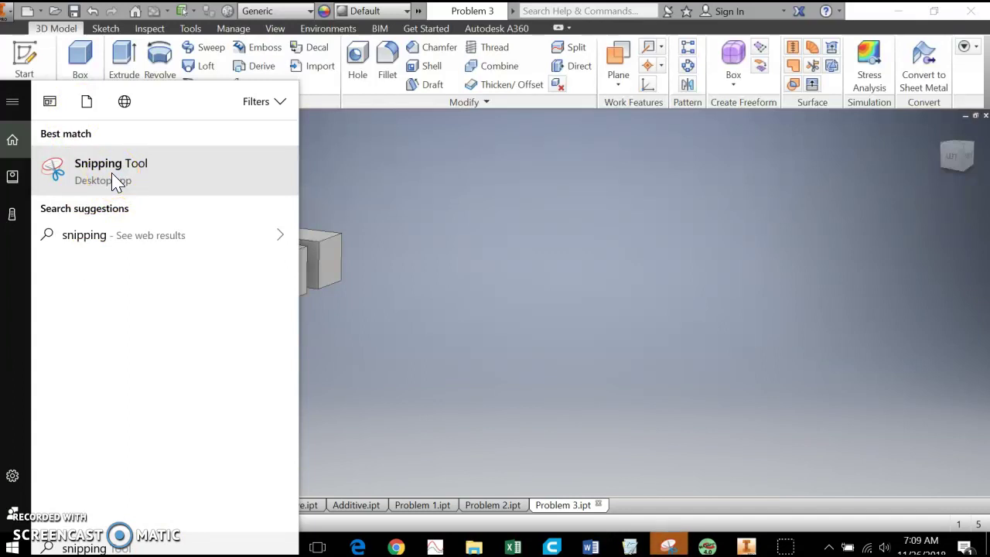
left_click(87, 170)
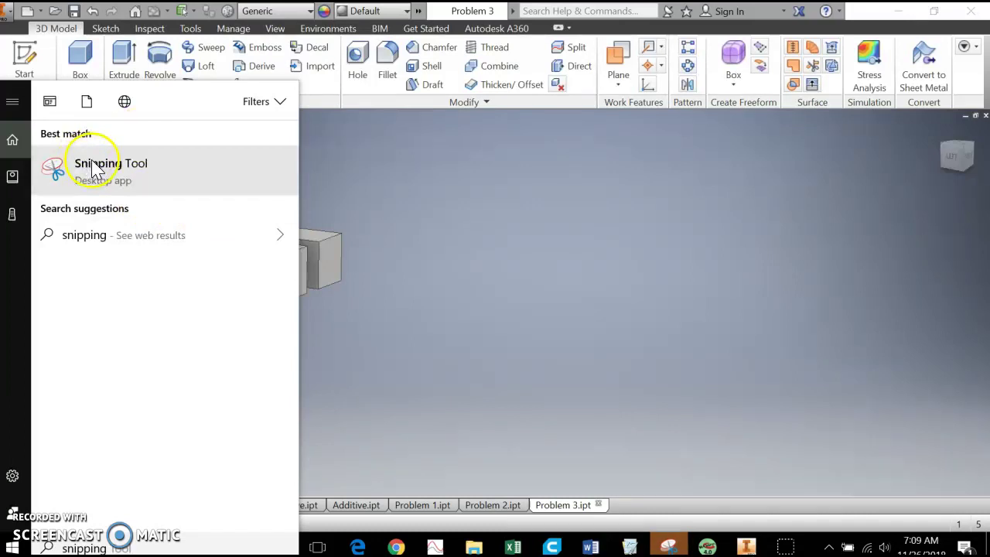
Take a rectangular snip of the engraved Problem 3 part and its browser tree, and copy it.
left_click(666, 542)
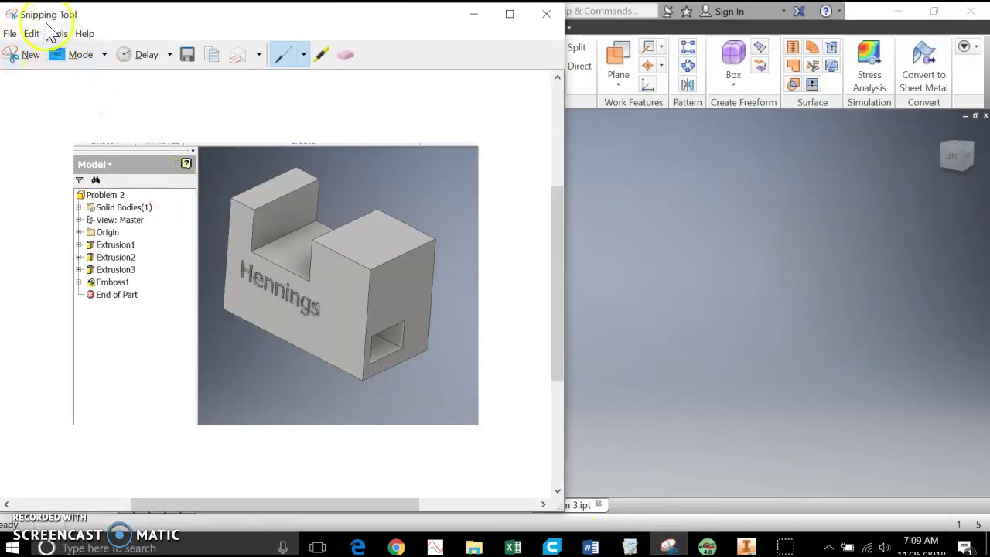
left_click(30, 56)
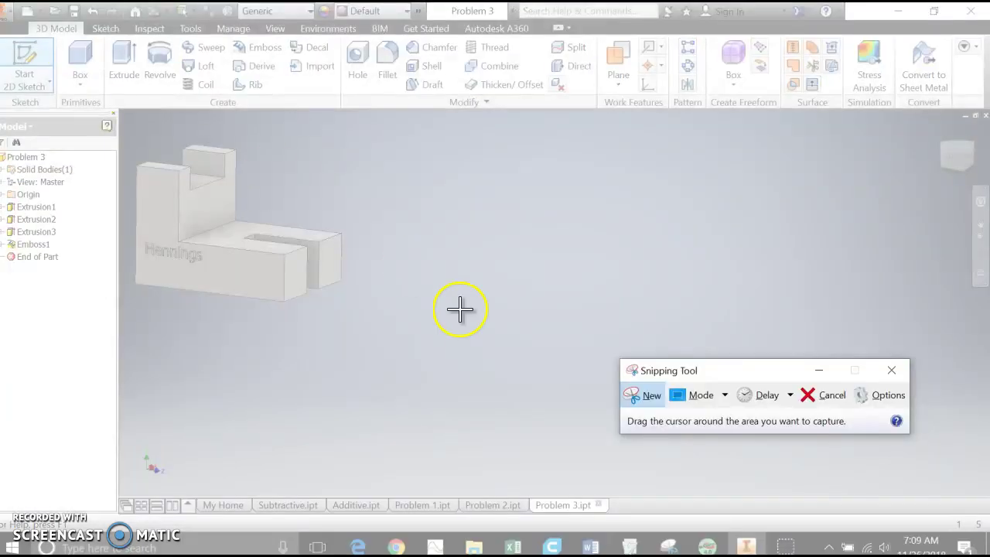
left_click(724, 394)
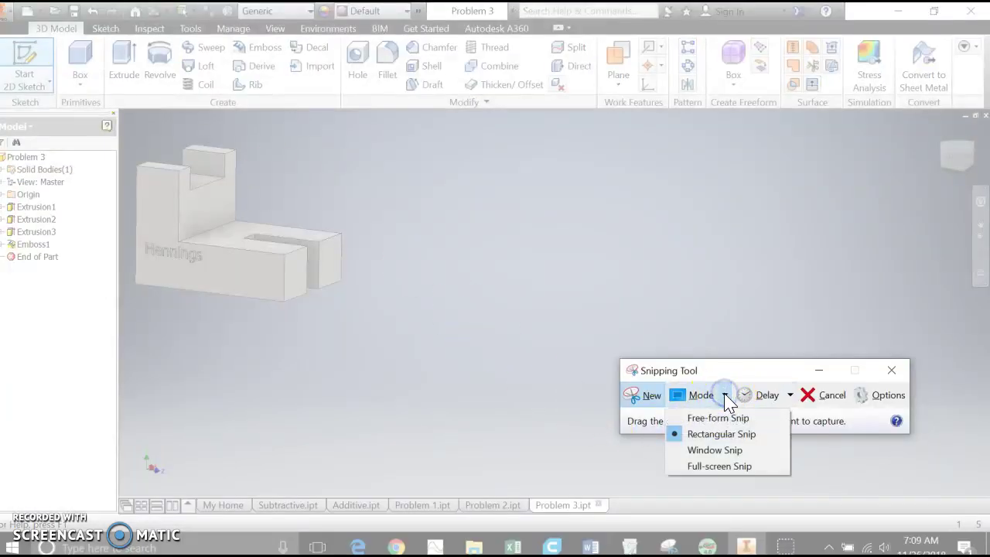
left_click(720, 437)
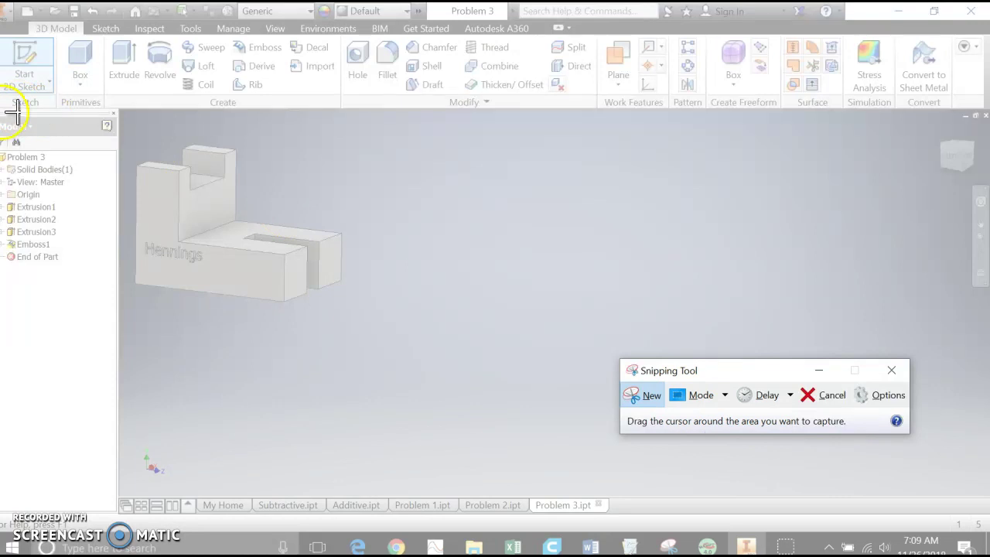
left_click_drag(0, 110, 369, 312)
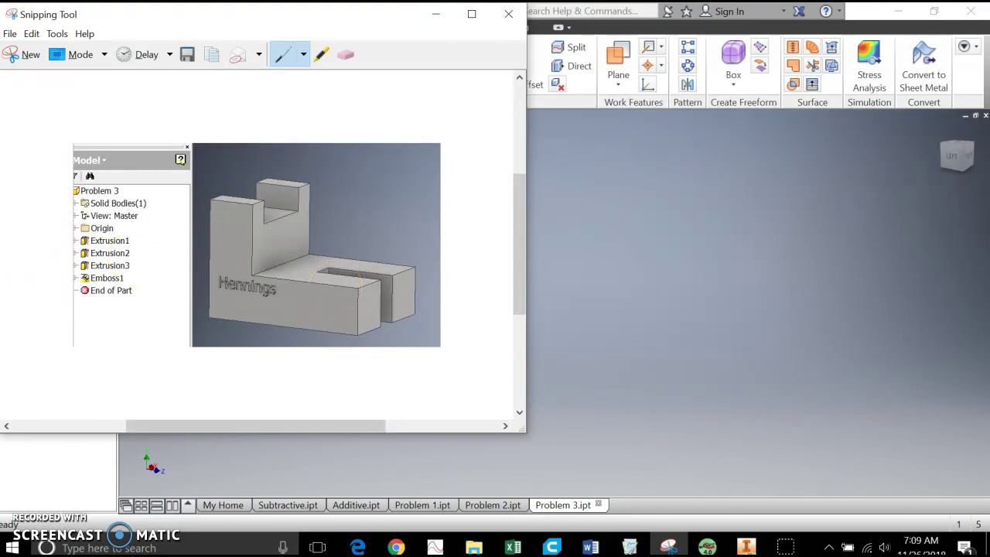
left_click(31, 34)
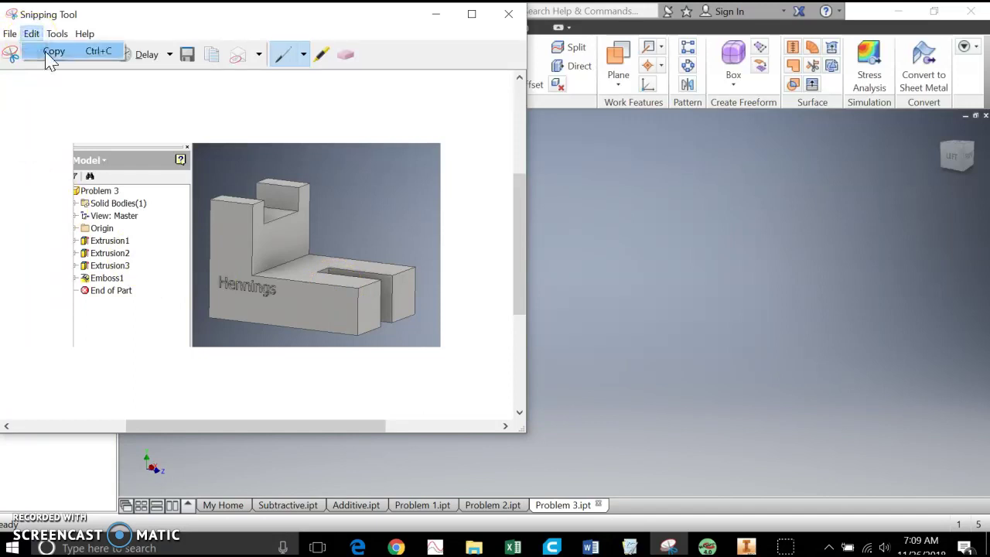
left_click(48, 52)
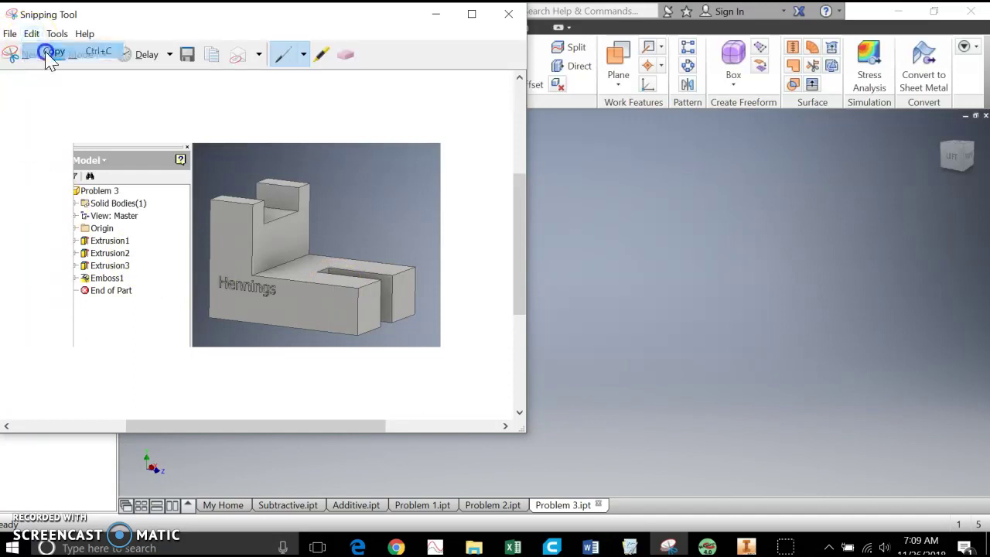
left_click(434, 15)
Paste the Problem 3 snip below the image table, shrink it to match the others, and border it.
left_click(414, 544)
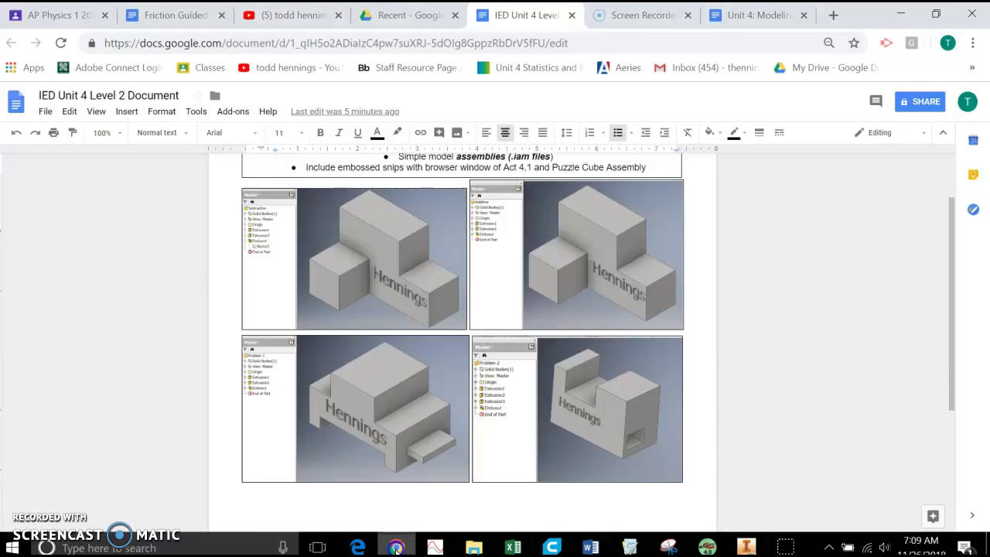
left_click(448, 504)
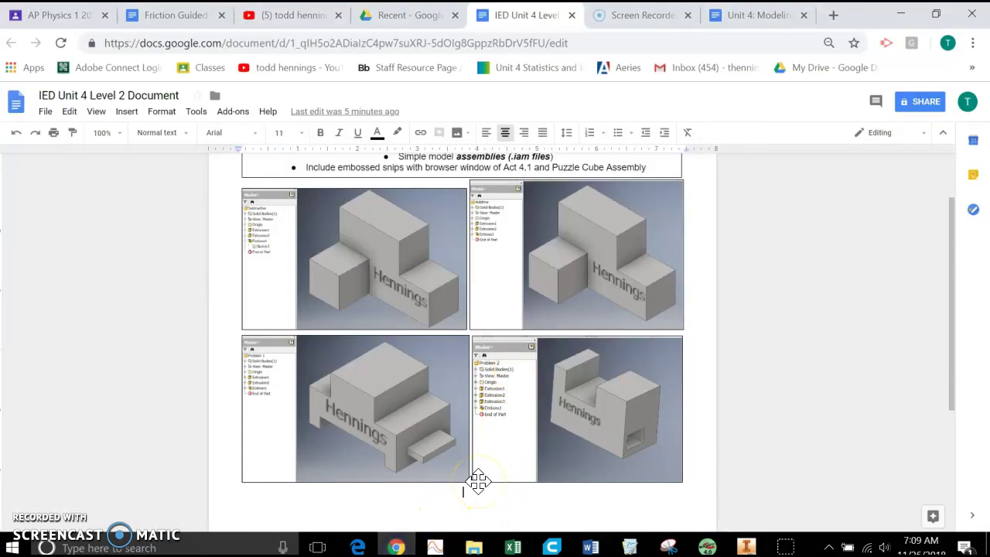
scroll(480, 485, "down", 5)
left_click(441, 431)
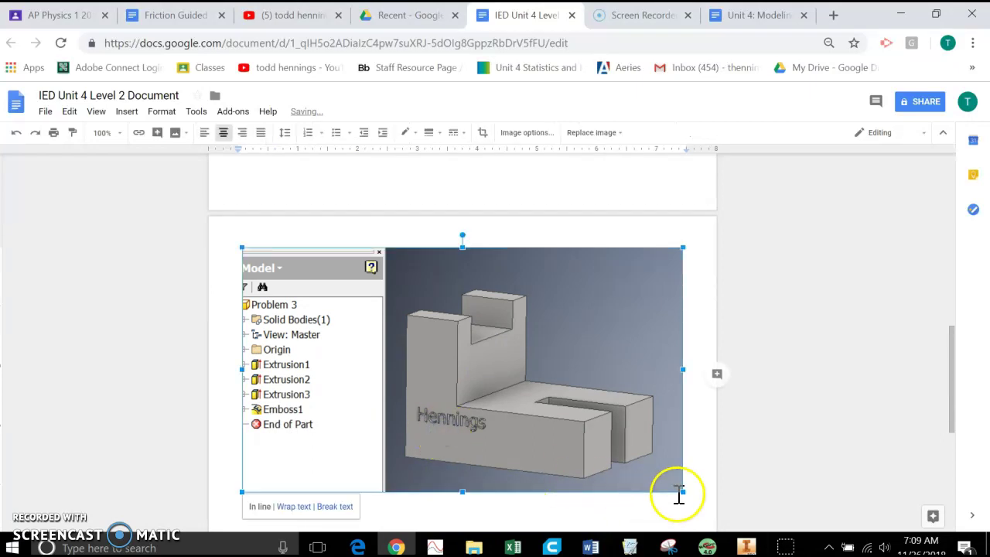
left_click_drag(684, 493, 441, 386)
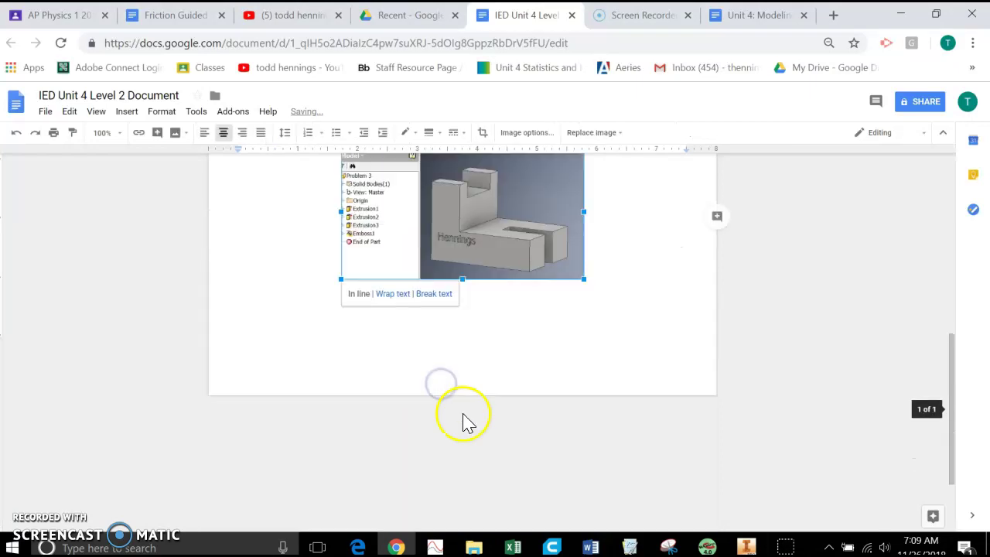
scroll(500, 414, "up", 1)
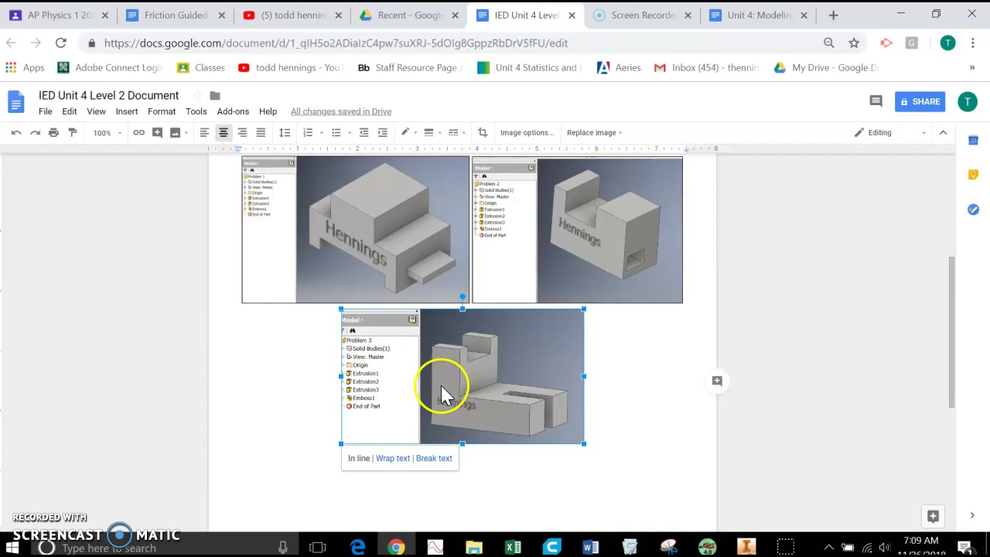
left_click(428, 134)
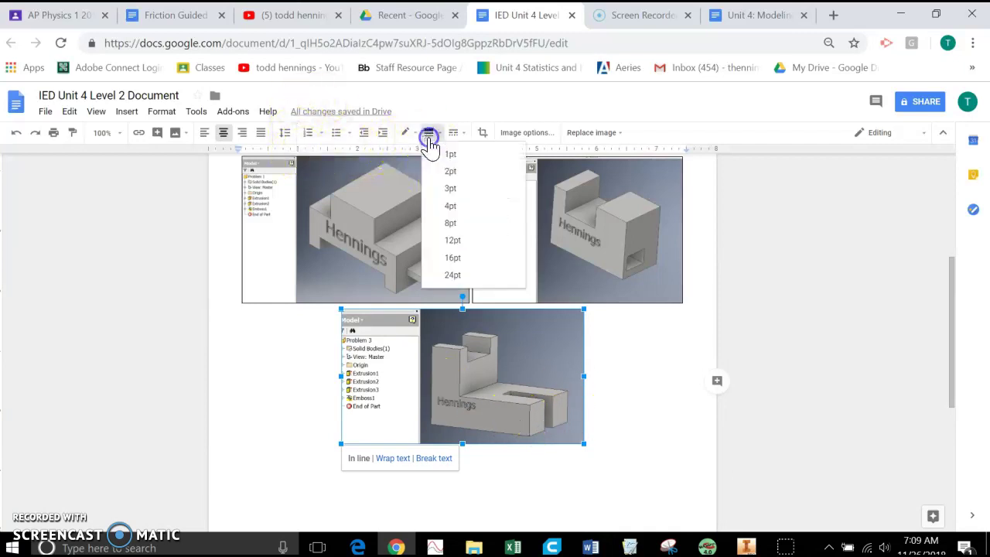
left_click(447, 159)
left_click(608, 423)
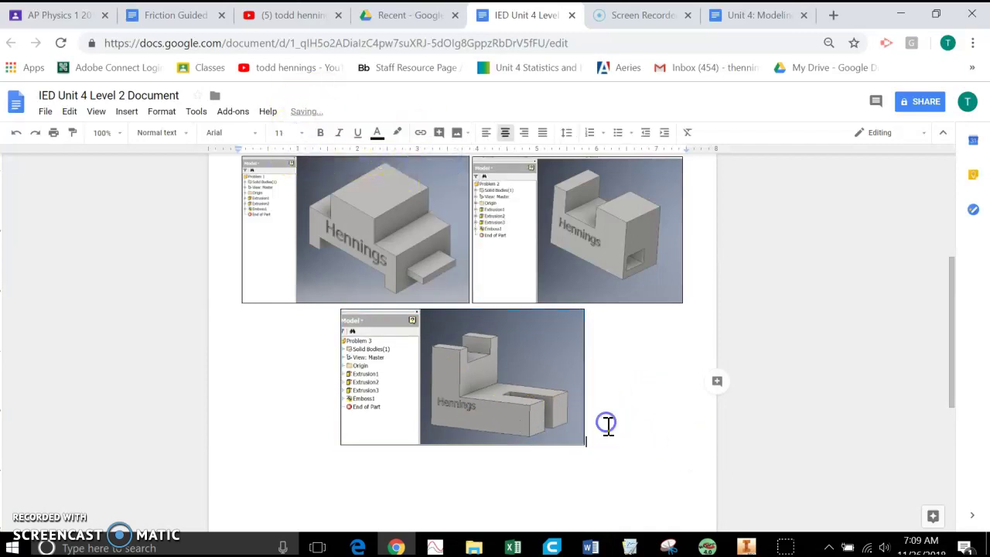
Review the five engraved-part snips and zoom the document out to 75%.
scroll(603, 433, "up", 2)
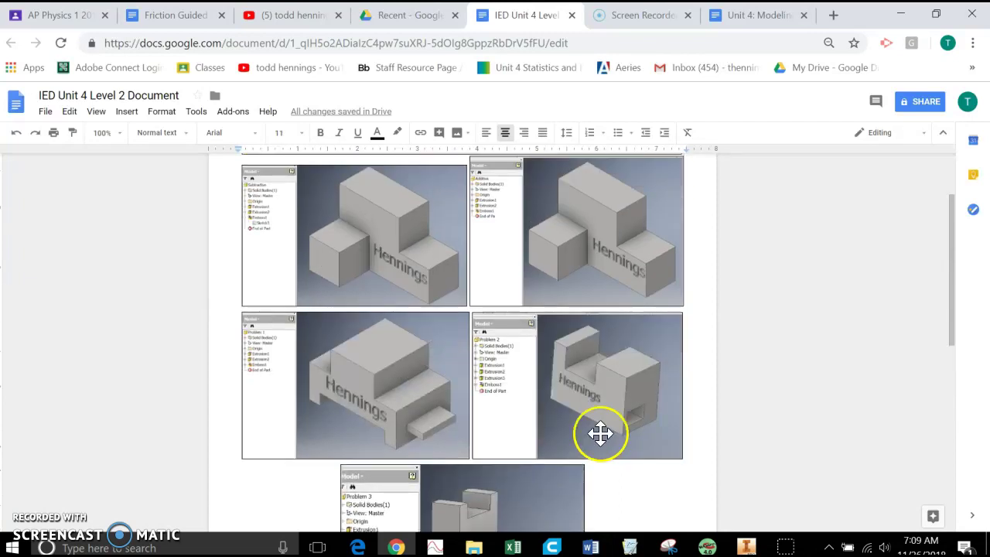
scroll(577, 429, "up", 1)
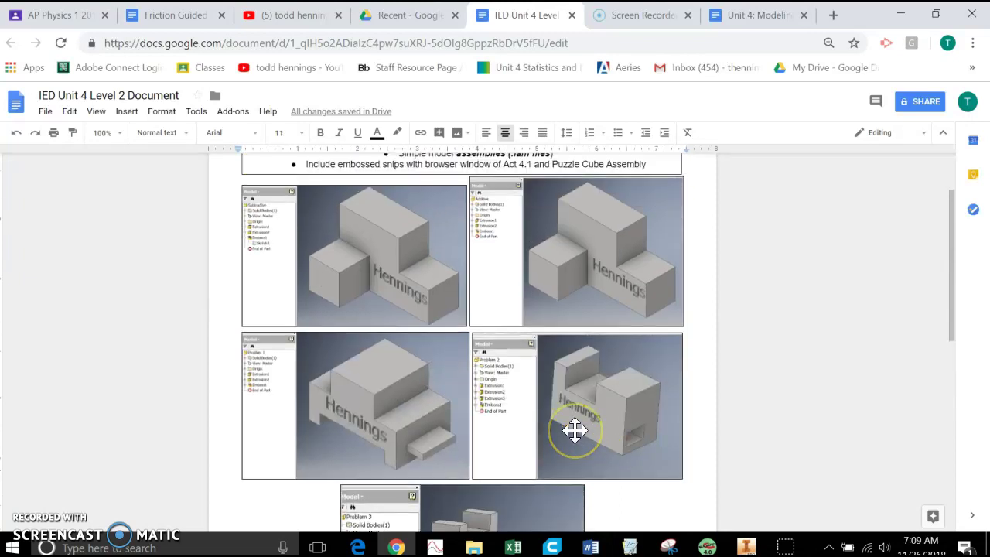
scroll(575, 430, "up", 2)
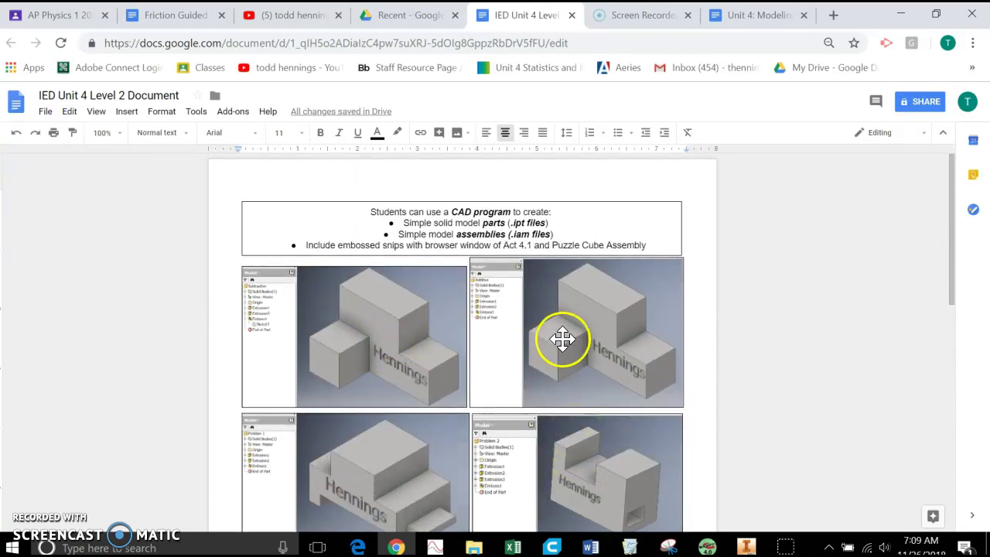
scroll(567, 339, "down", 4)
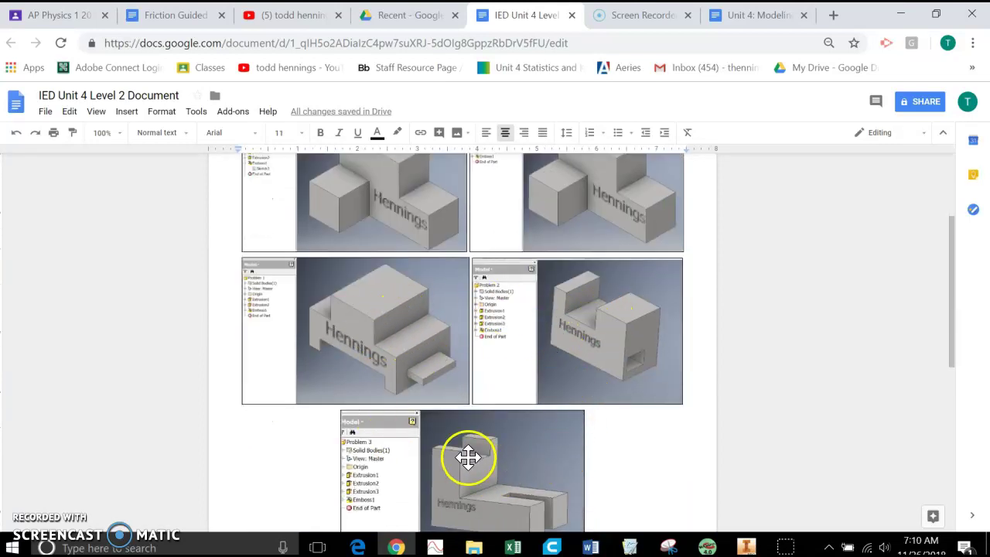
scroll(464, 456, "down", 2)
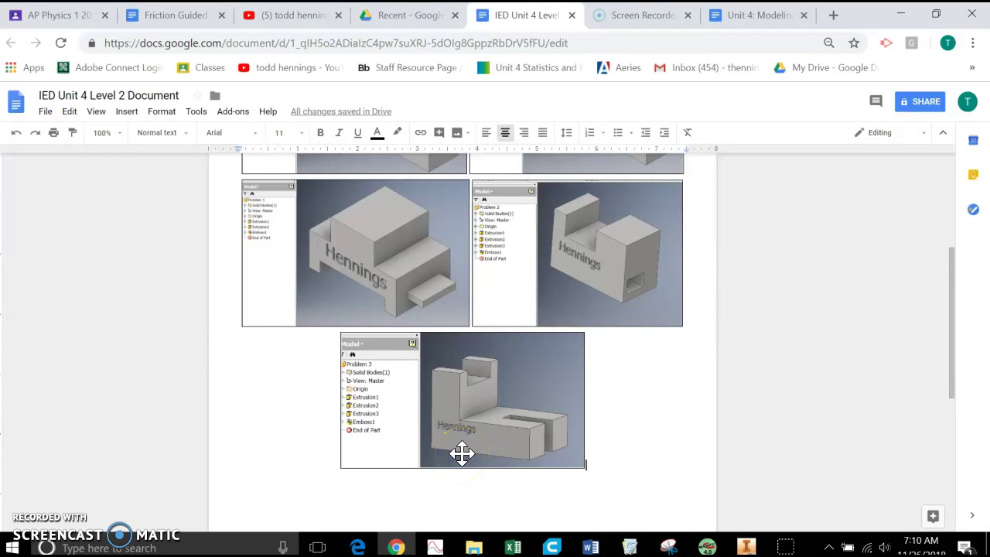
left_click(92, 545)
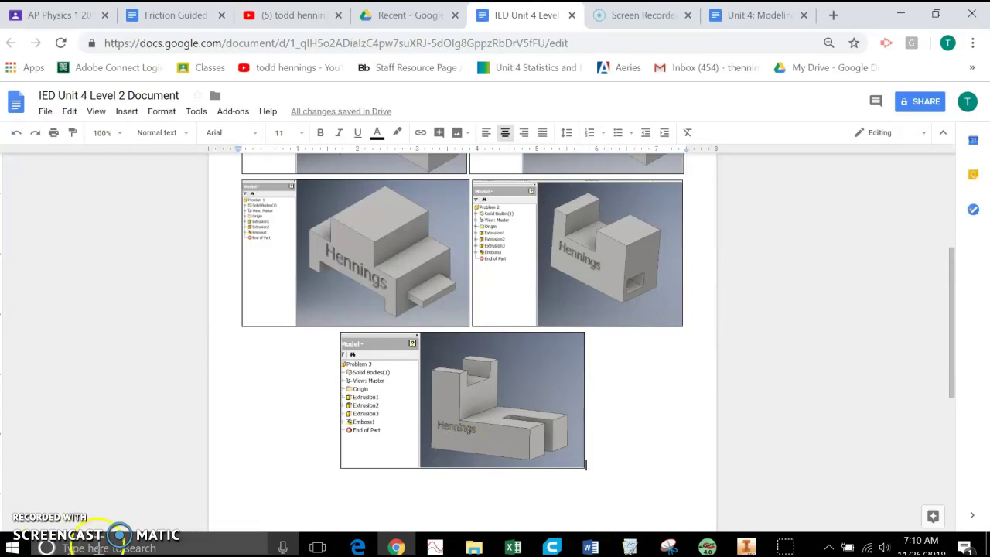
scroll(123, 473, "down", 1)
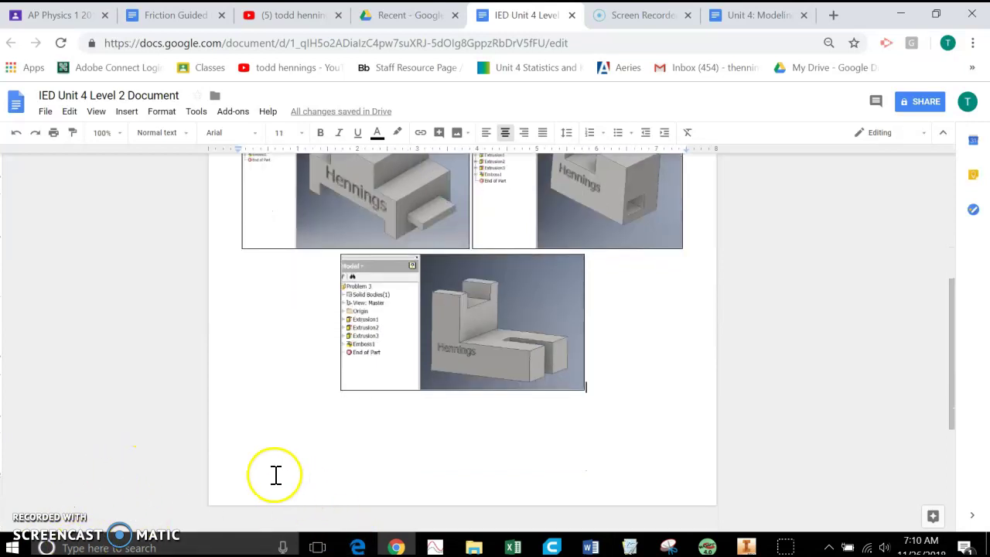
key("ctrl+minus")
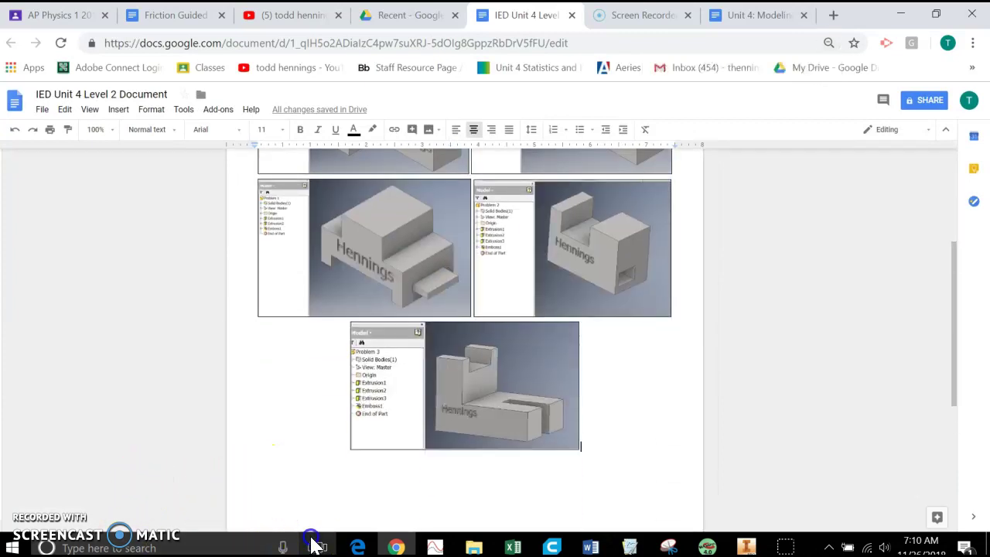
left_click_drag(810, 549, 825, 541)
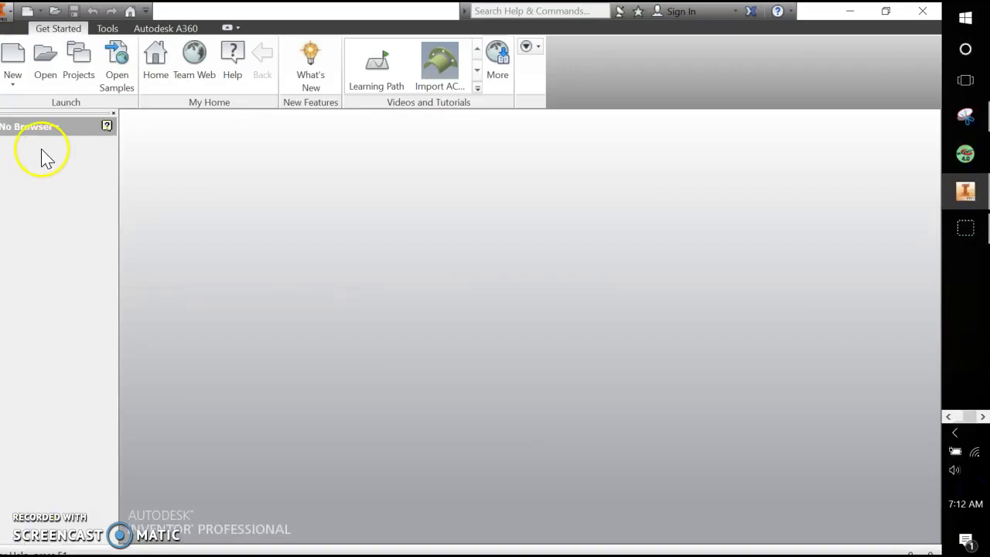
Make Puzzle Cube the active project, then open puzzle cube.iam and update it.
left_click(79, 54)
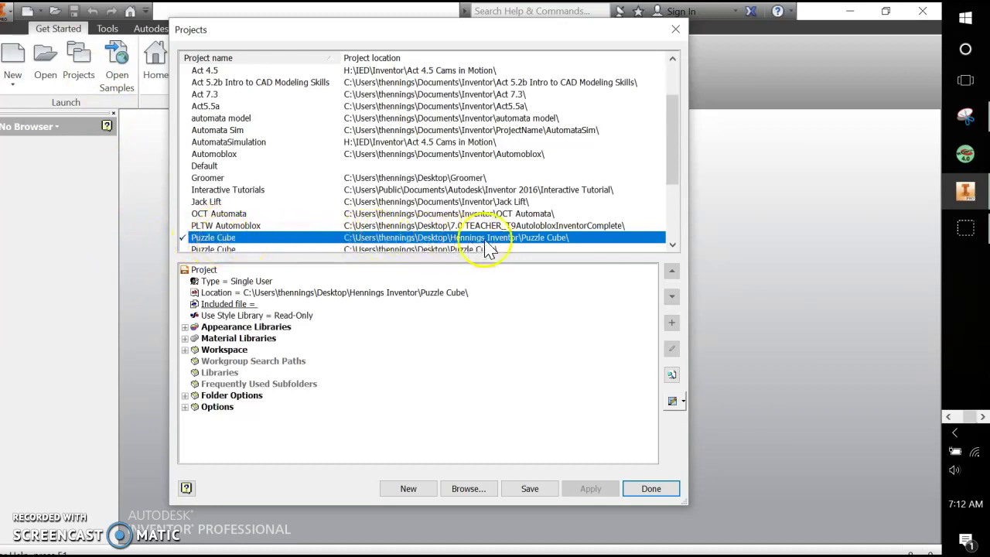
left_click(651, 489)
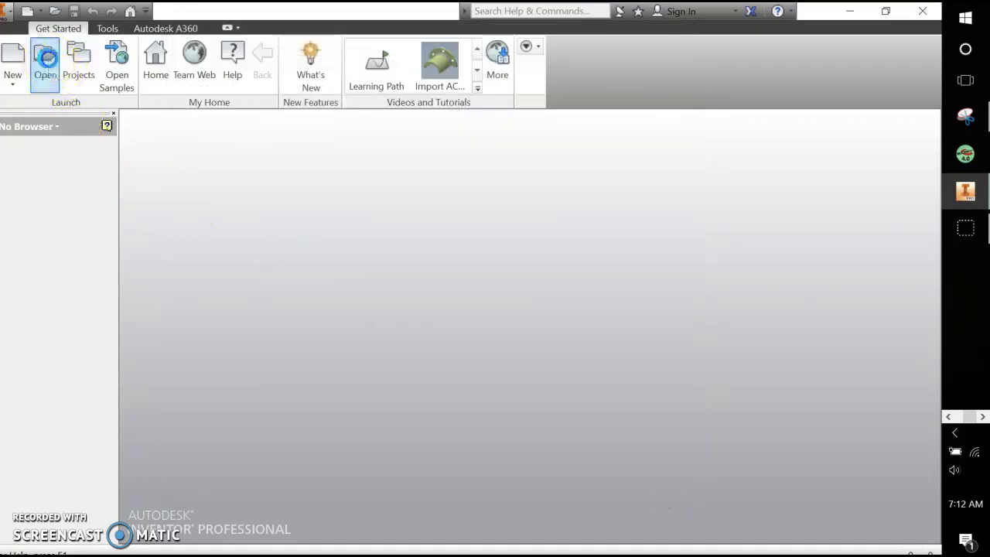
left_click(46, 61)
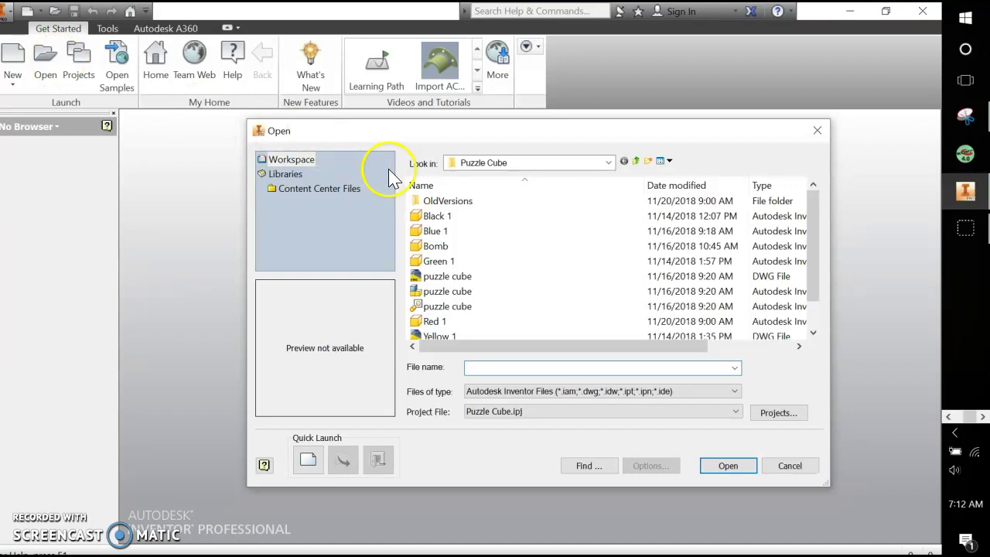
double_click(441, 293)
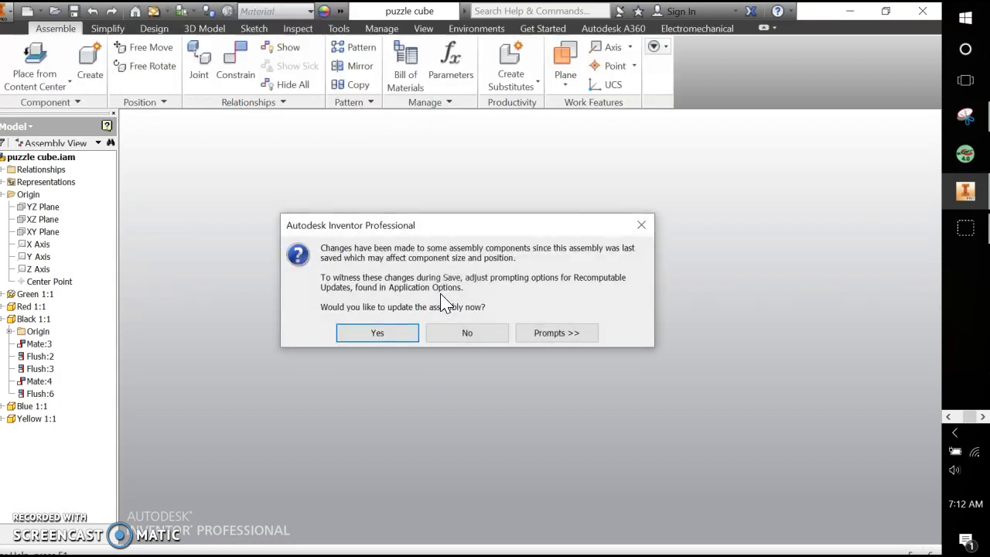
left_click(394, 338)
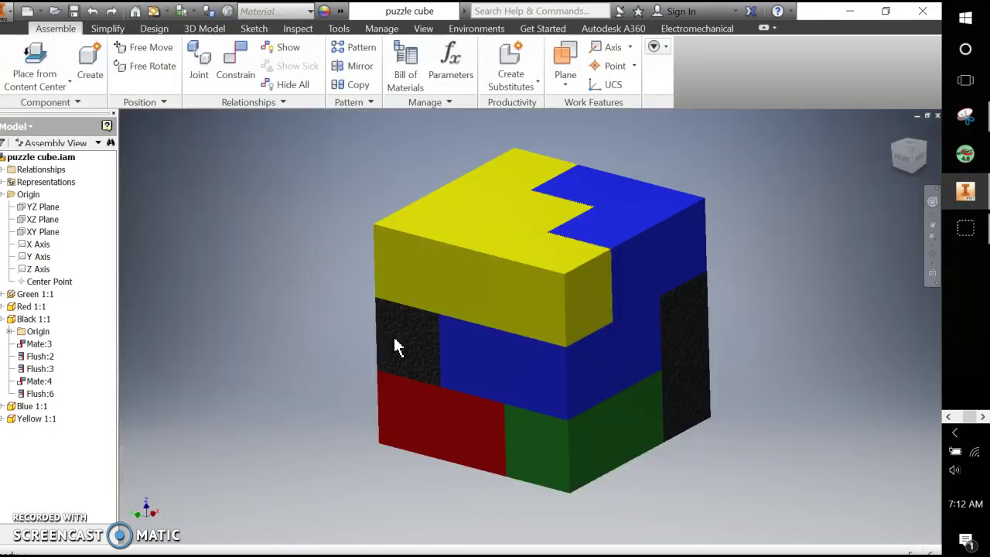
left_click(162, 226)
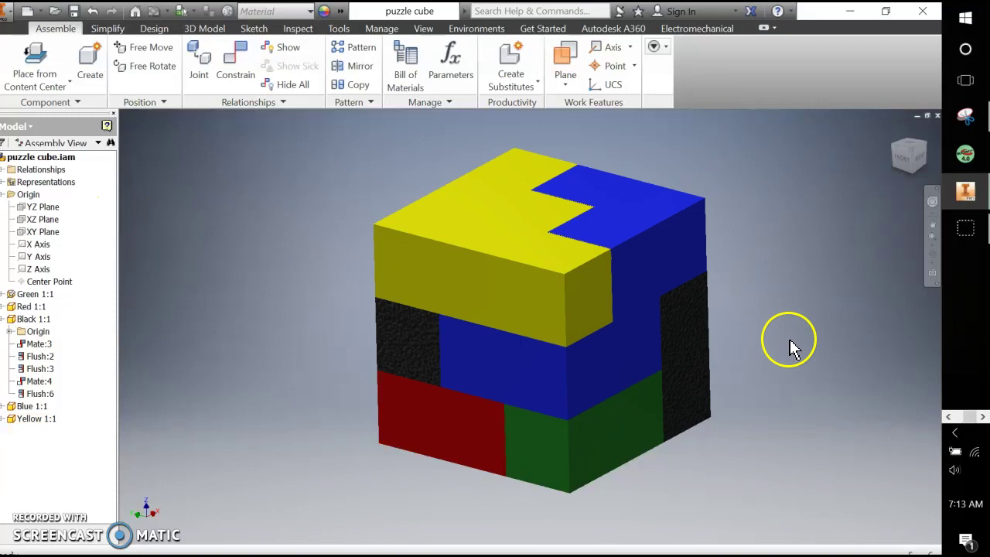
Select the black and blue pieces, pan the cube to the left, and bring up Snipping Tool.
left_click(692, 338)
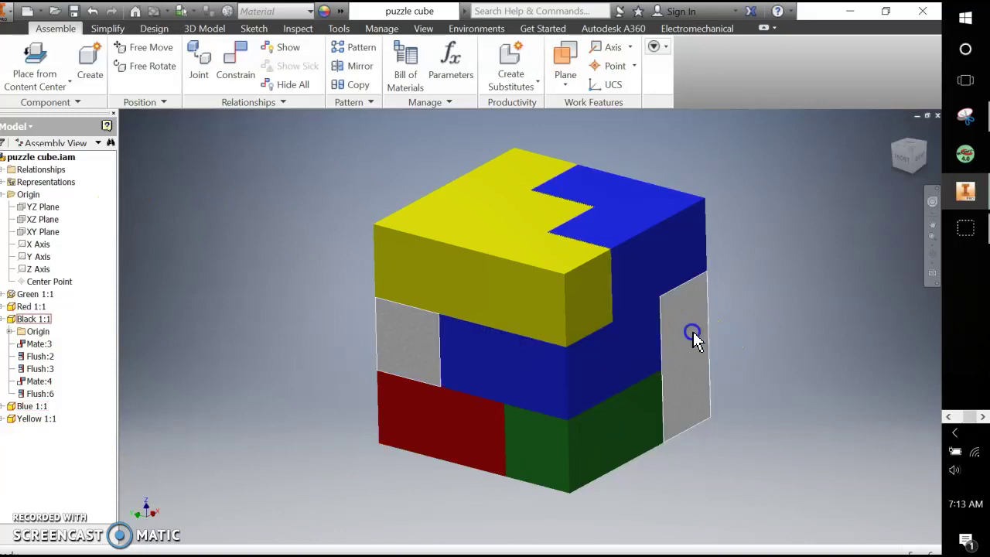
left_click(573, 331)
middle_click_drag(575, 332, 396, 306)
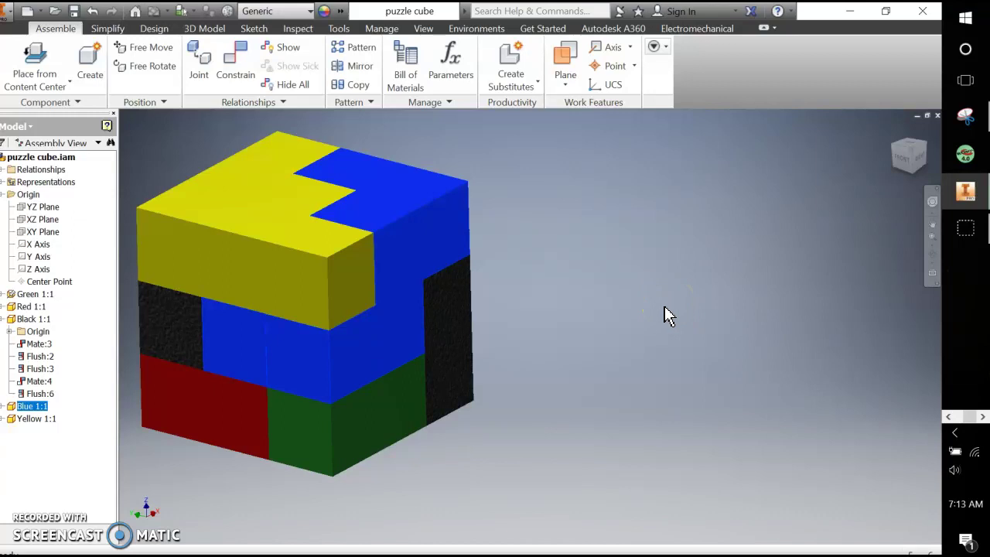
left_click(645, 316)
left_click(586, 321)
left_click(501, 441)
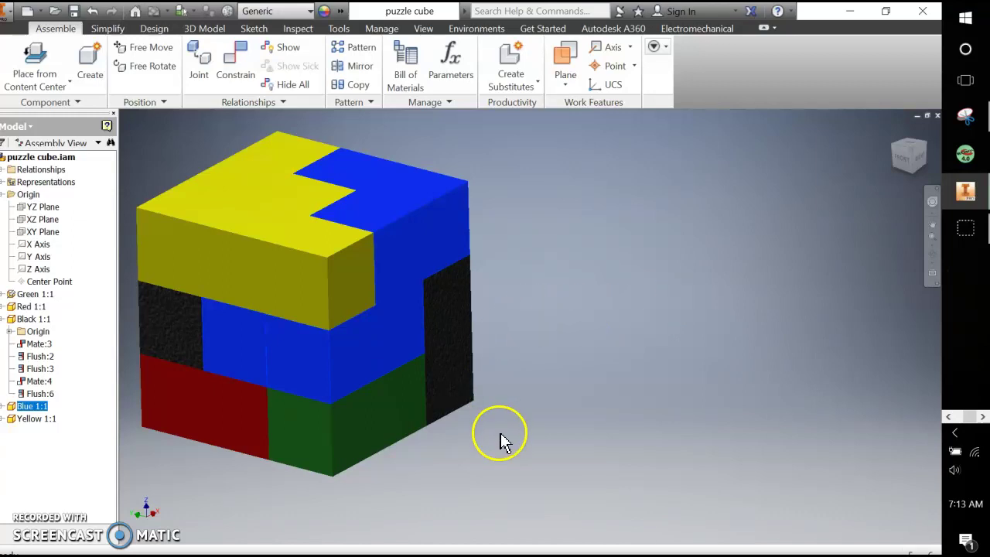
left_click(966, 116)
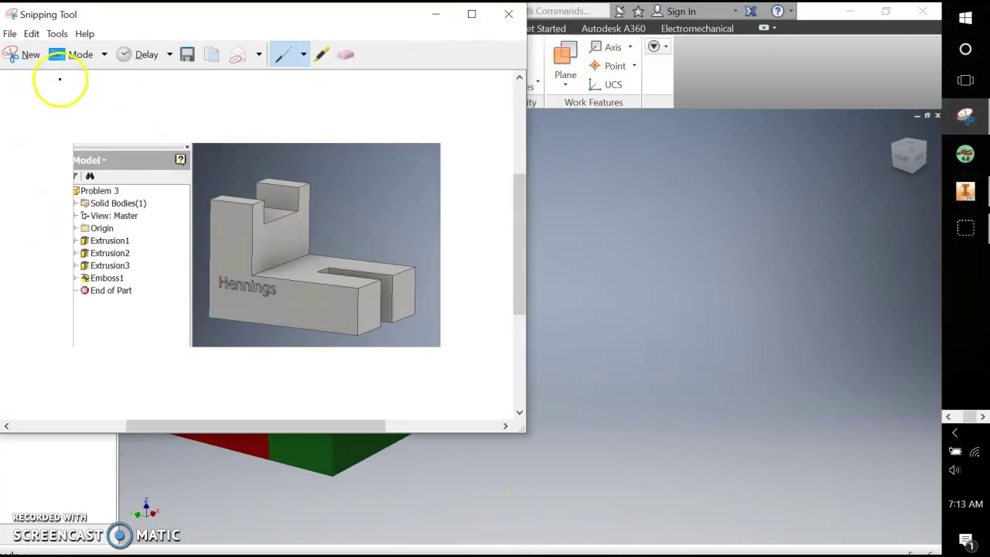
Snip the coloured puzzle cube with its assembly browser tree and copy the snip.
left_click(29, 57)
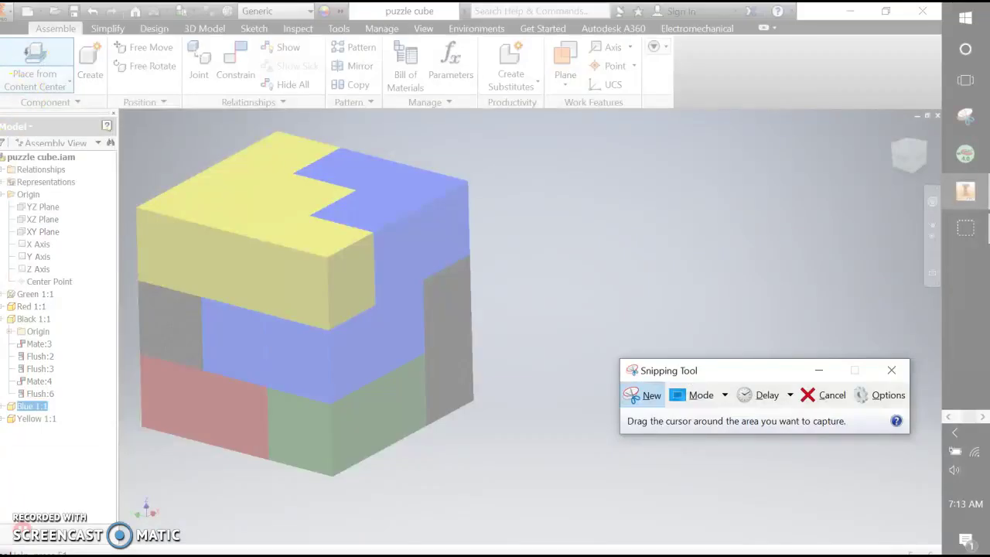
left_click_drag(1, 111, 495, 480)
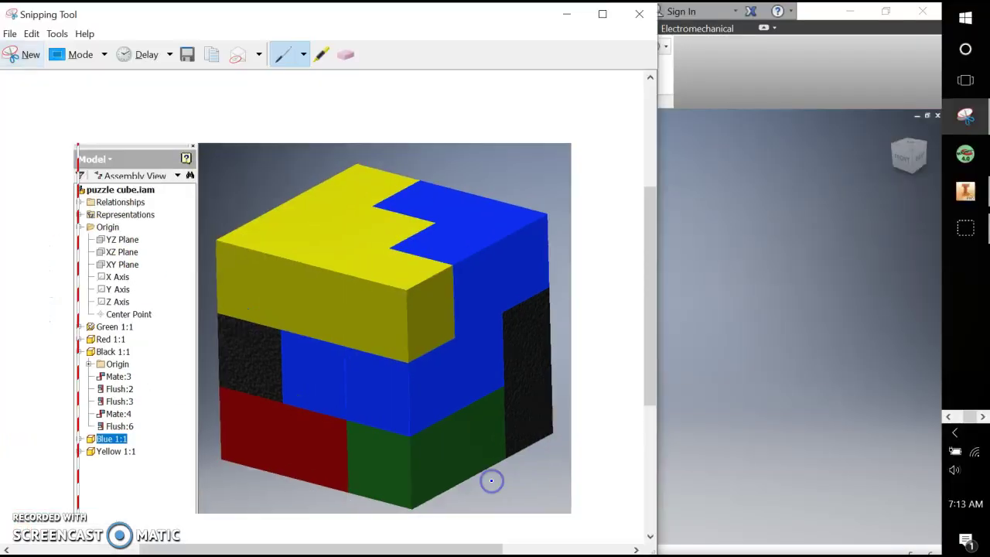
left_click(32, 34)
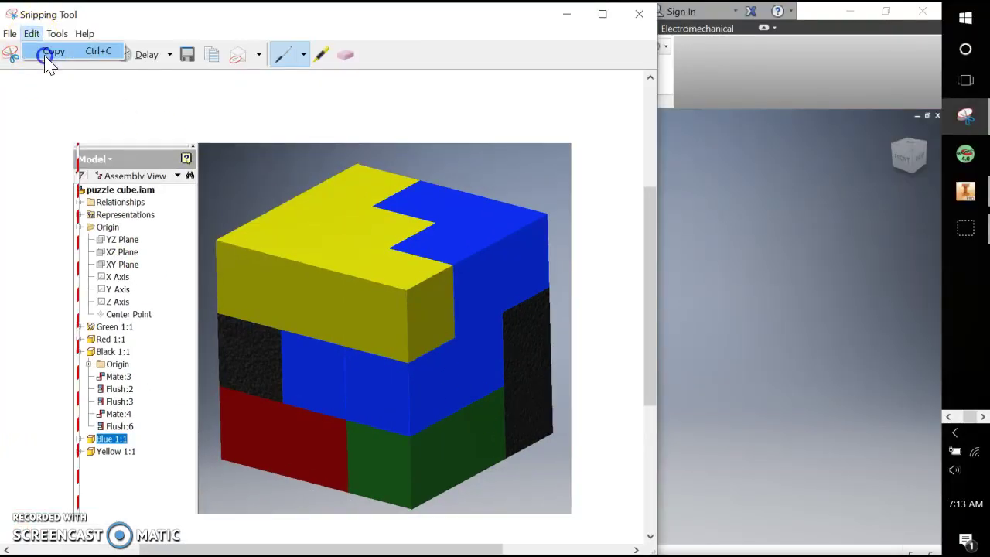
left_click(47, 52)
left_click(567, 16)
left_click(840, 105)
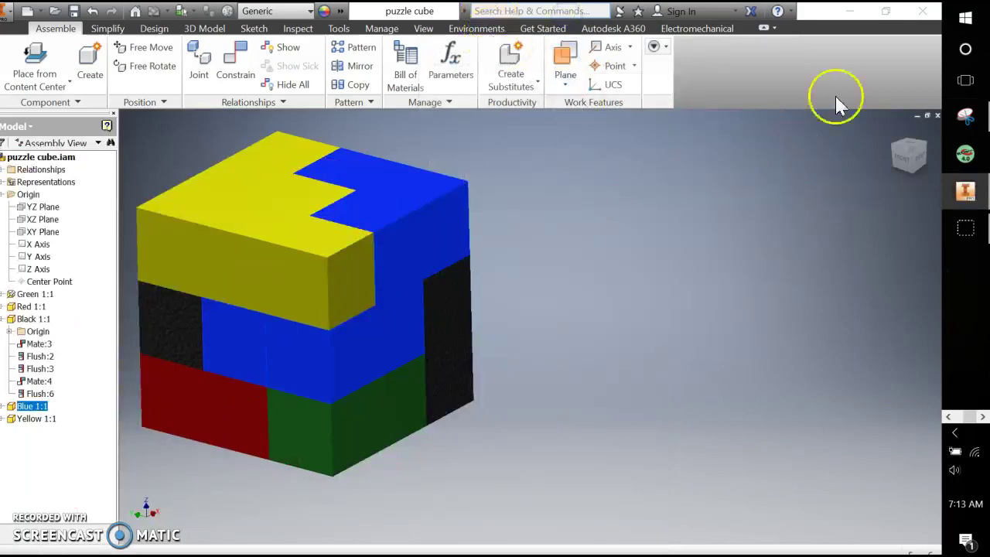
Paste the puzzle cube snip beside the Problem 3 image, shrinking it to match the row.
left_click(852, 12)
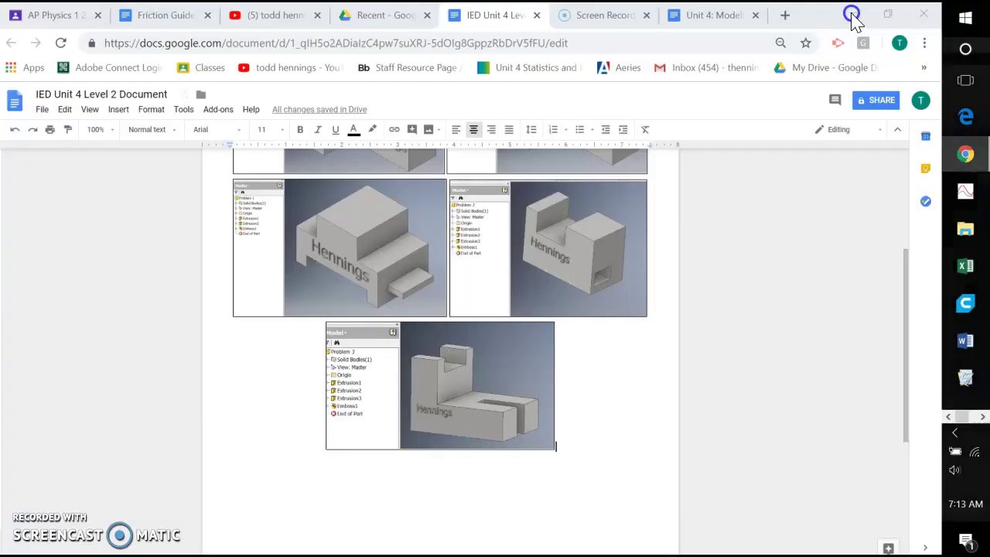
right_click(573, 439)
left_click(617, 228)
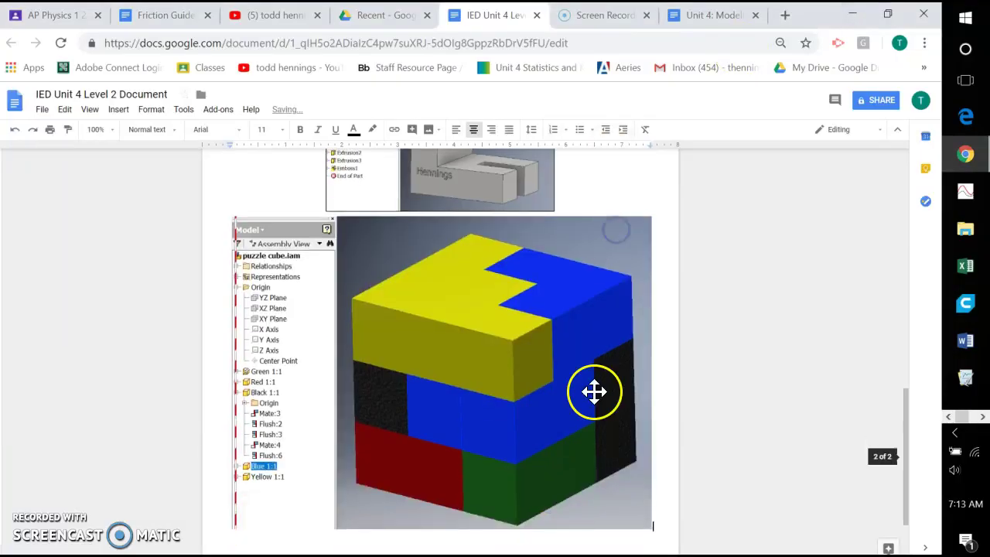
left_click_drag(651, 529, 467, 390)
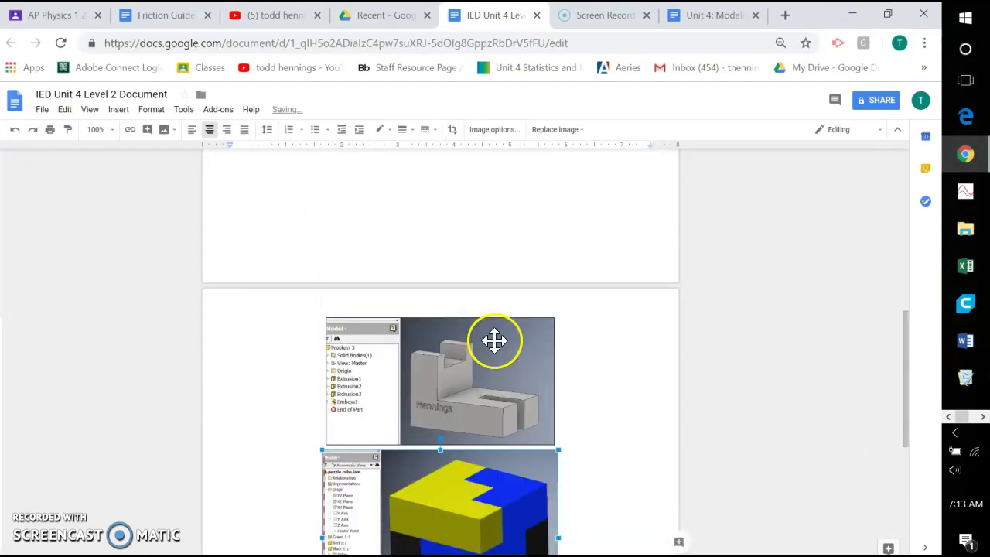
left_click_drag(548, 469, 490, 389)
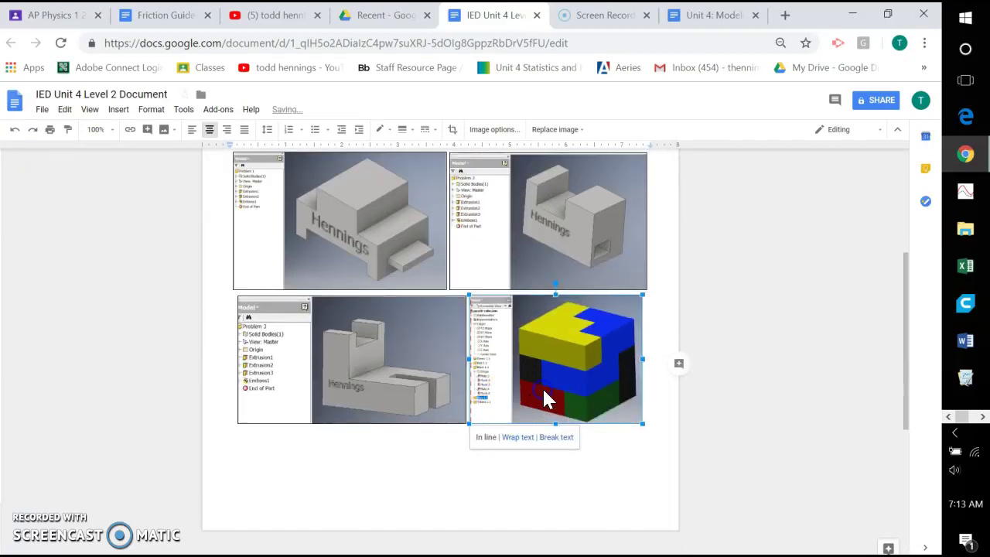
Give the cube image a 1pt border, then select the bottom-left Hennings part image.
left_click(403, 129)
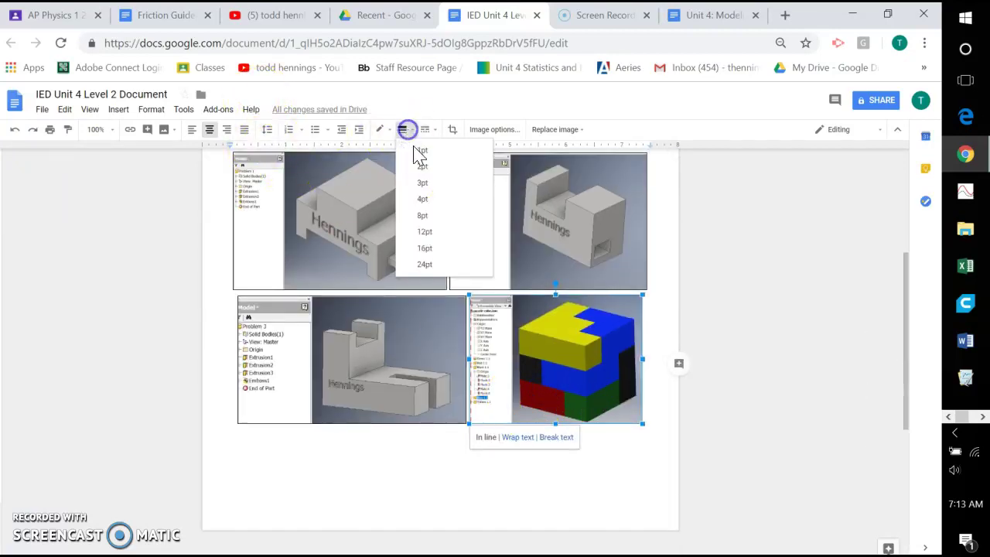
left_click(420, 152)
scroll(487, 460, "up", 4)
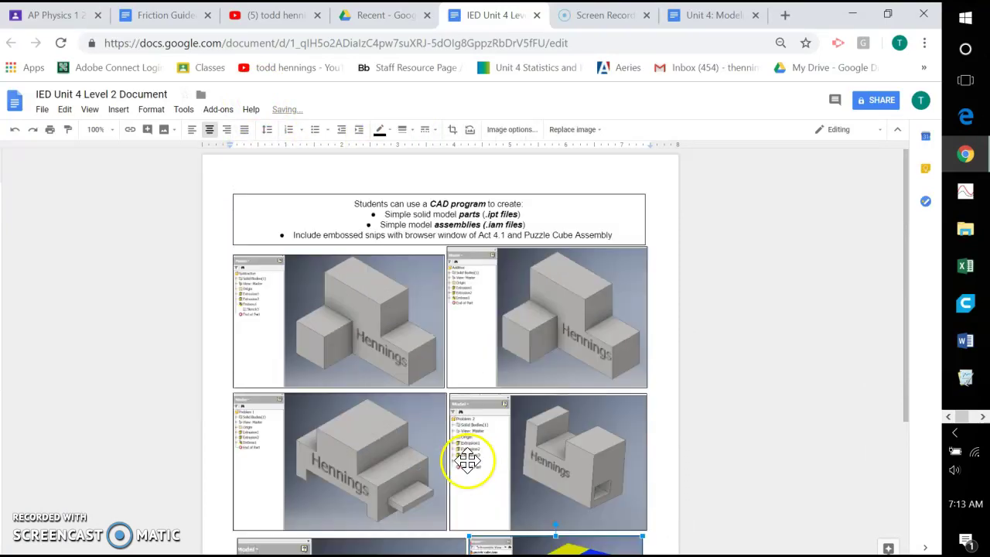
scroll(464, 457, "down", 3)
scroll(443, 449, "up", 3)
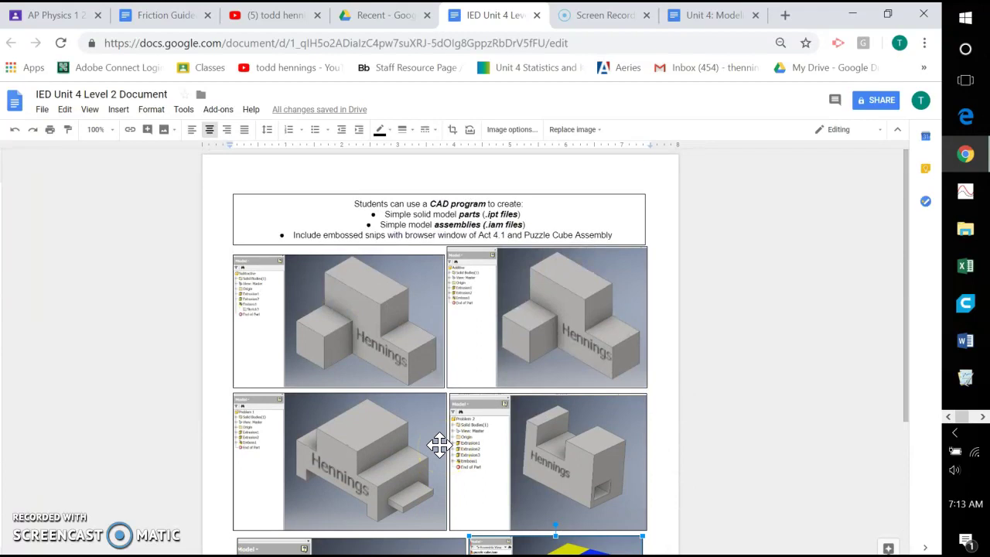
scroll(432, 442, "down", 3)
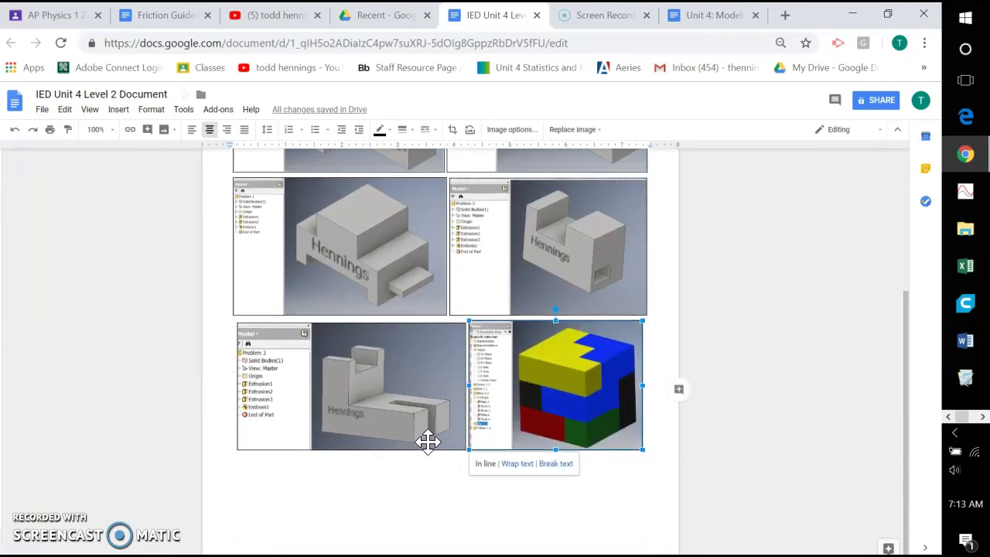
left_click(268, 387)
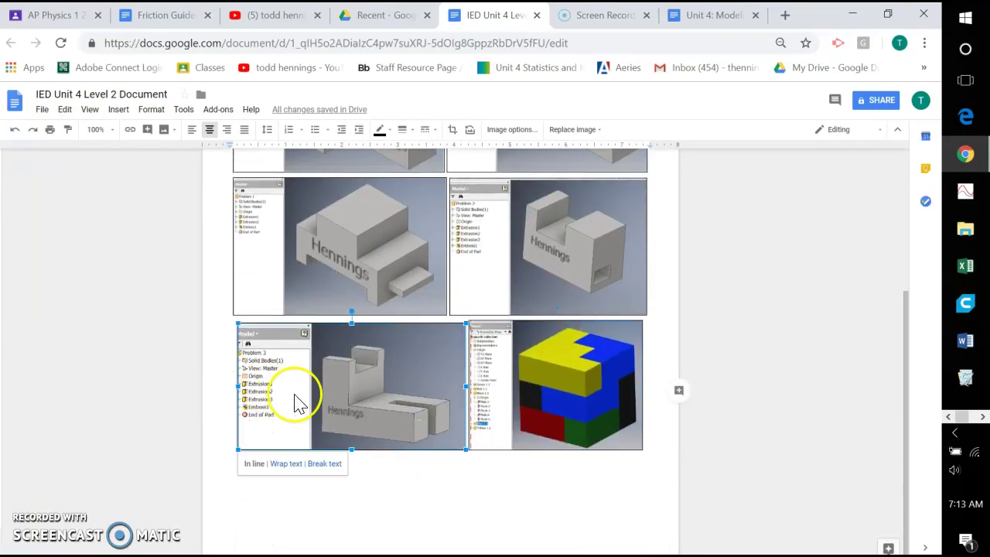